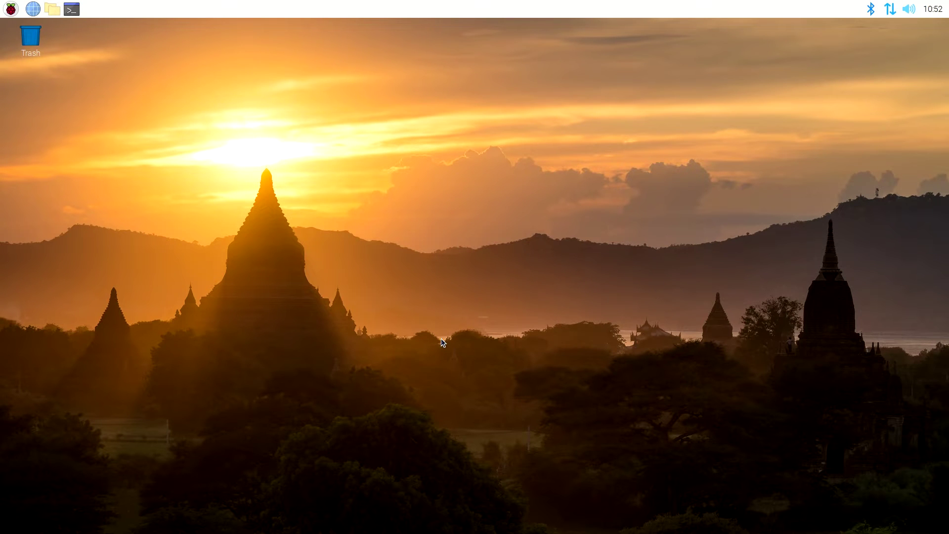
# Turn SSH to Enable on the Interfaces tab of Raspberry Pi Configuration and confirm with OK
pyautogui.click(15, 9)
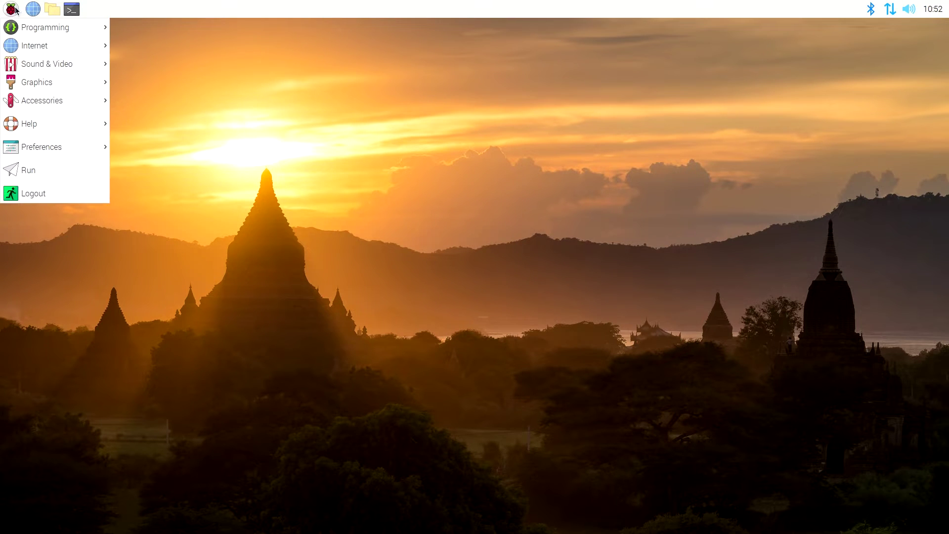
pyautogui.moveTo(46, 148)
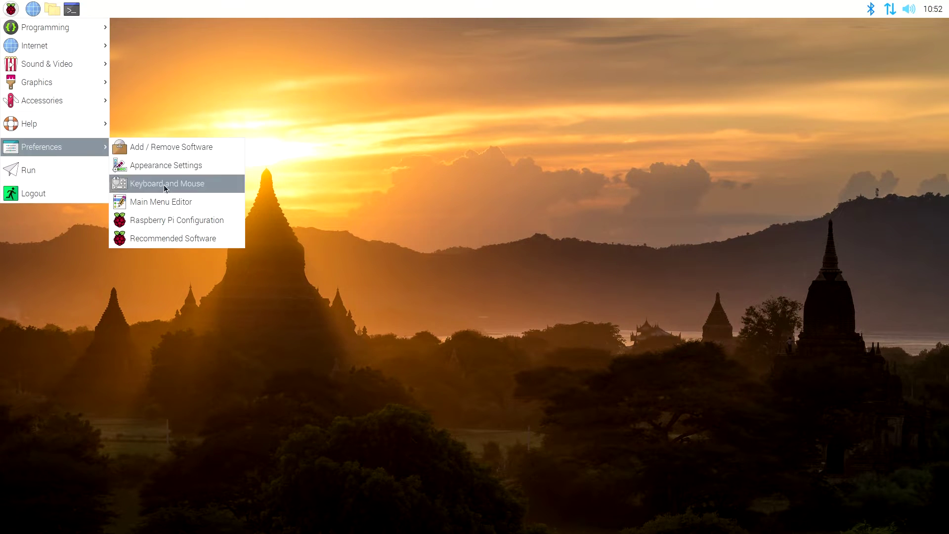
pyautogui.click(178, 223)
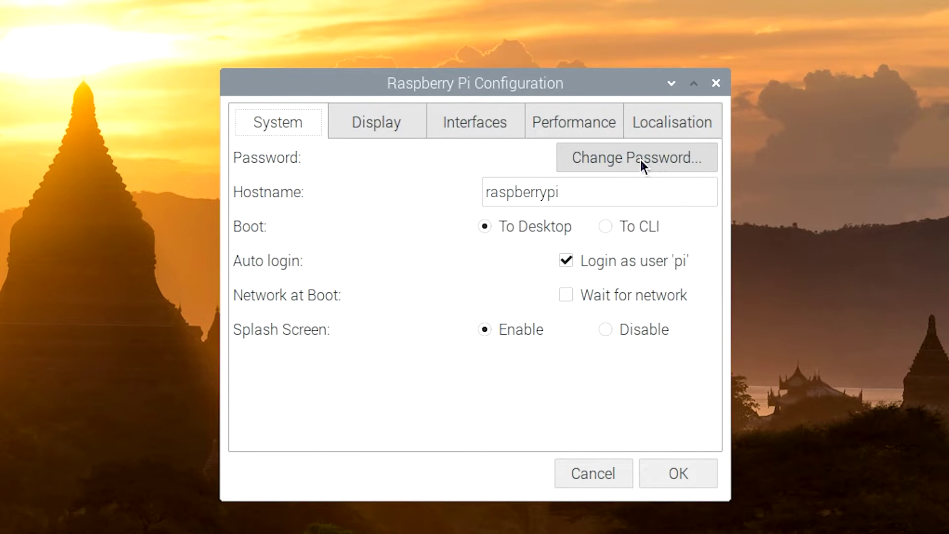
pyautogui.click(474, 125)
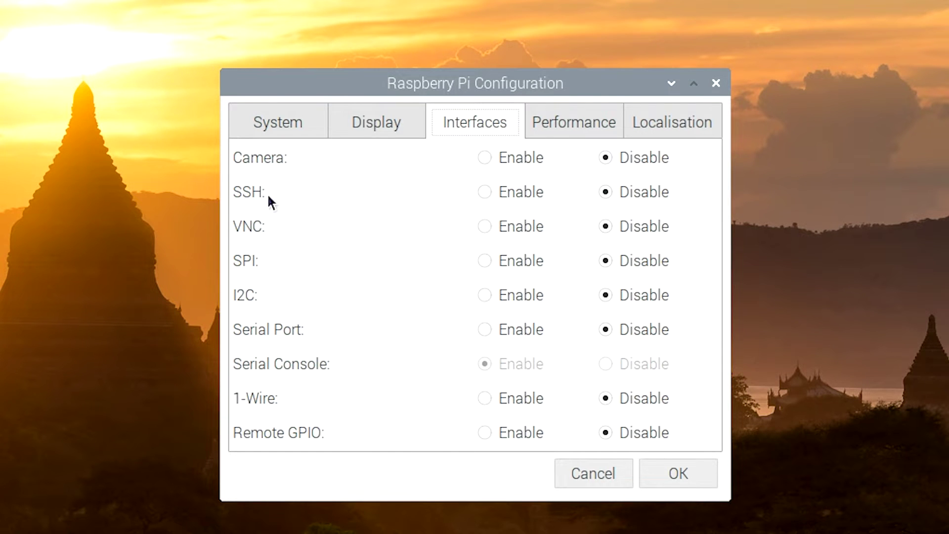
pyautogui.click(485, 192)
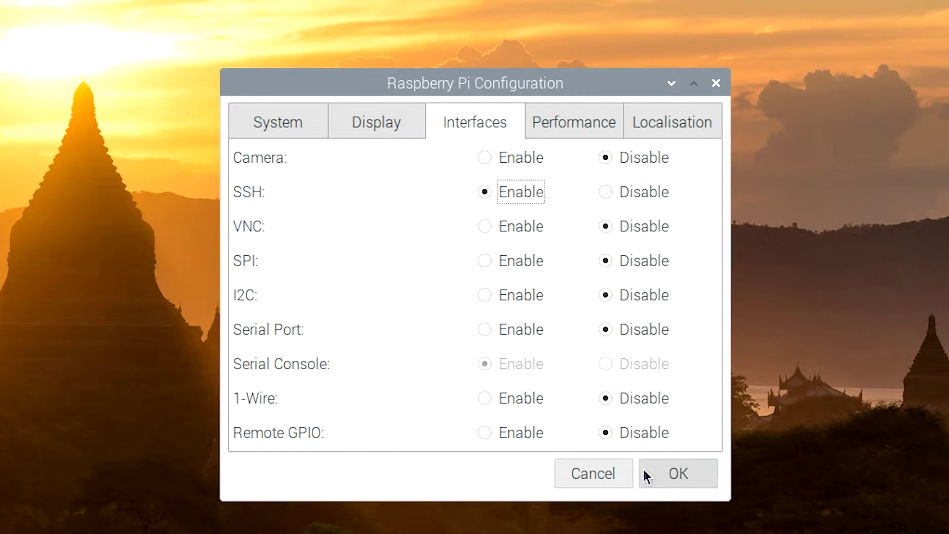
pyautogui.click(676, 473)
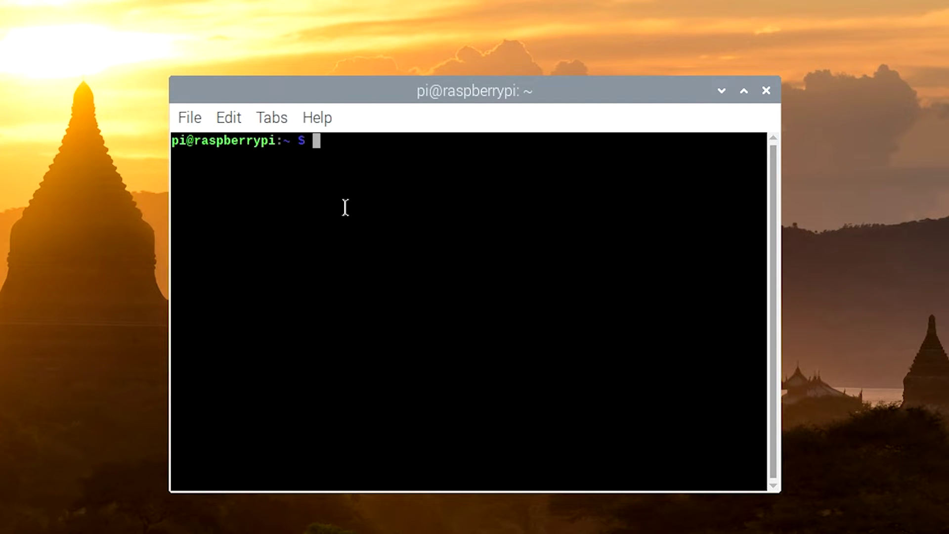
pyautogui.write('curl -sSL http')
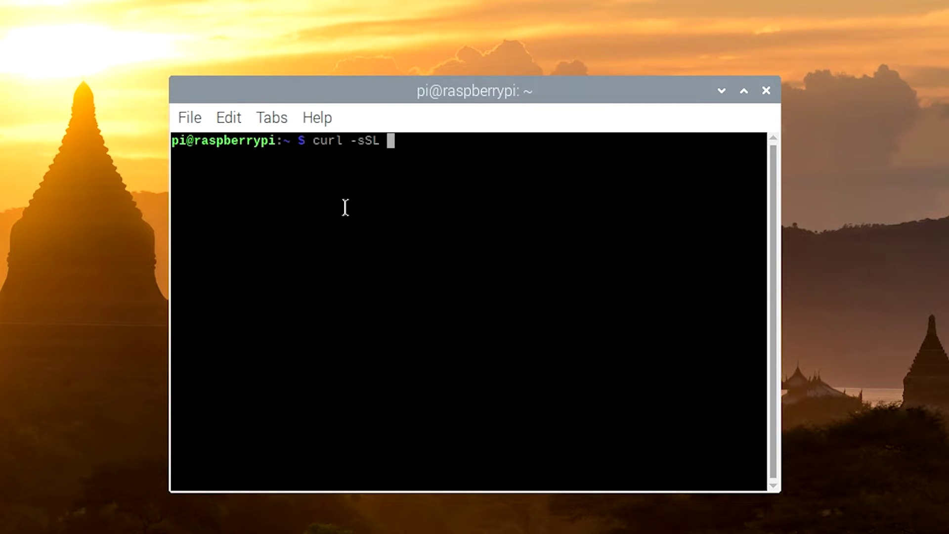
pyautogui.write('s')
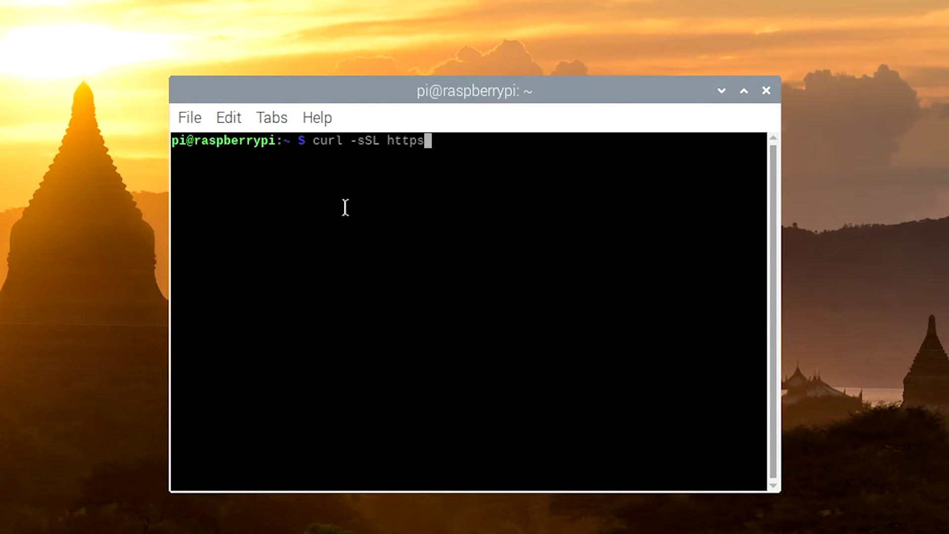
pyautogui.write('://ins')
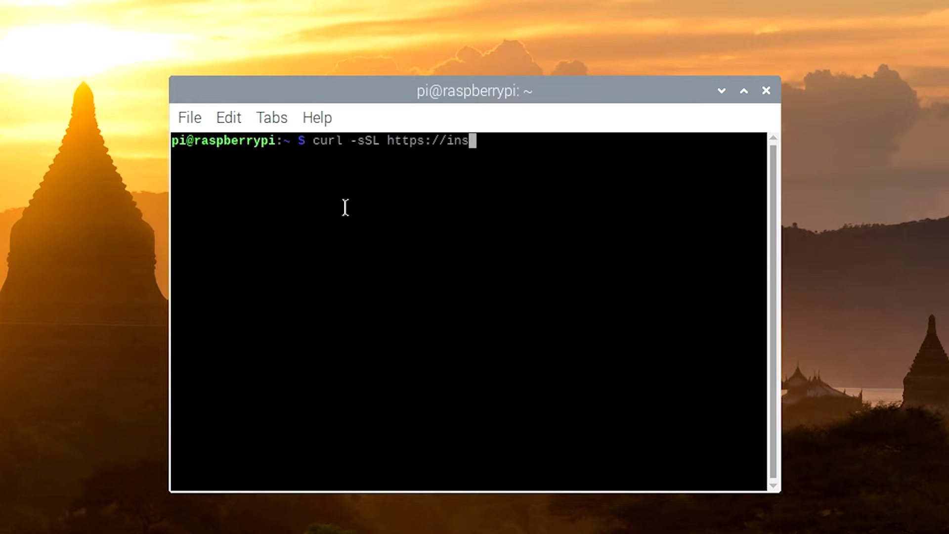
pyautogui.write('tall.pi-ho')
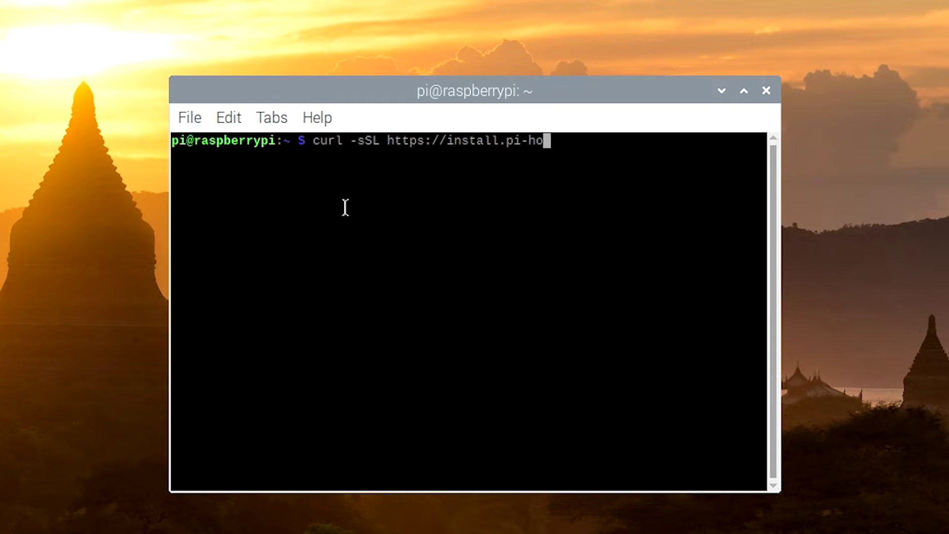
pyautogui.write('le.net | bash')
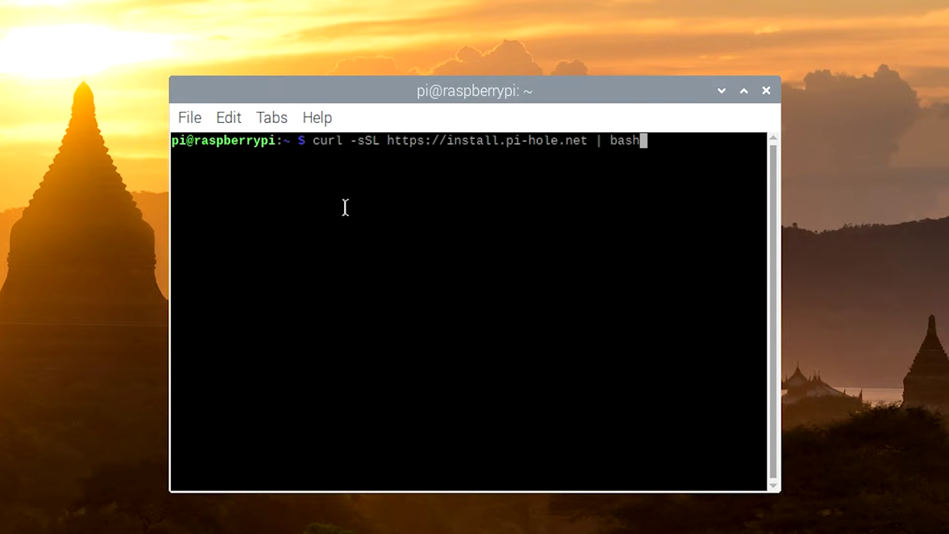
pyautogui.press('Return')
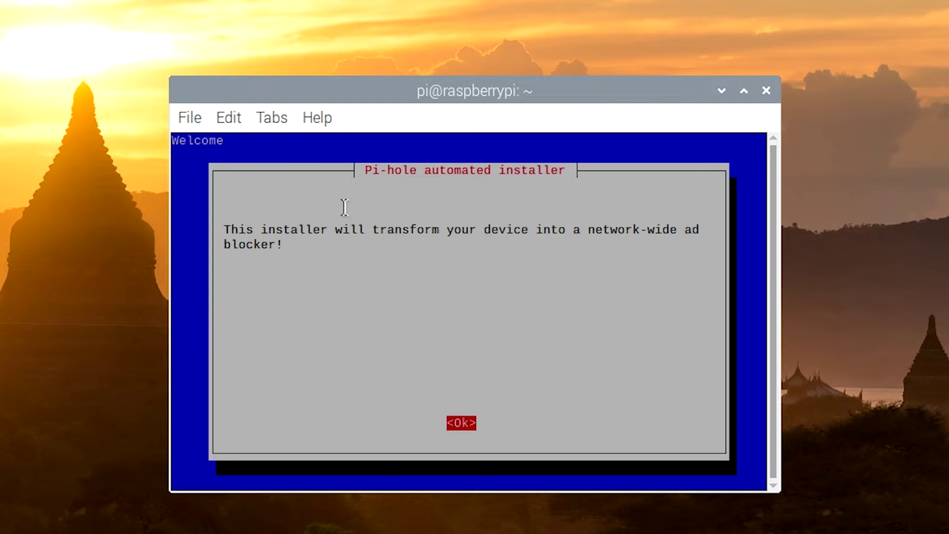
# Pass the intro notices, keeping eth0, OpenDNS (ECS) upstream, both blocklists and IPv4/IPv6 blocking
pyautogui.press('Return')
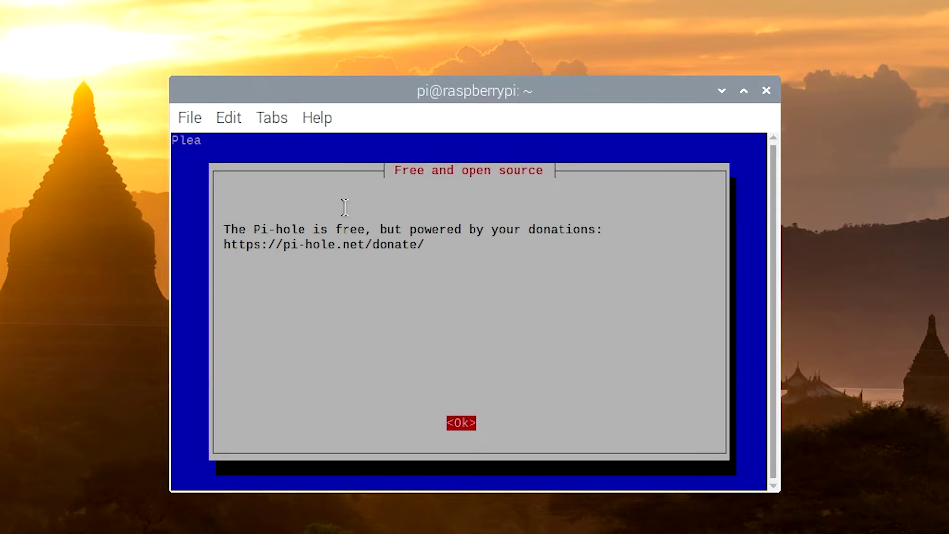
pyautogui.press('Return')
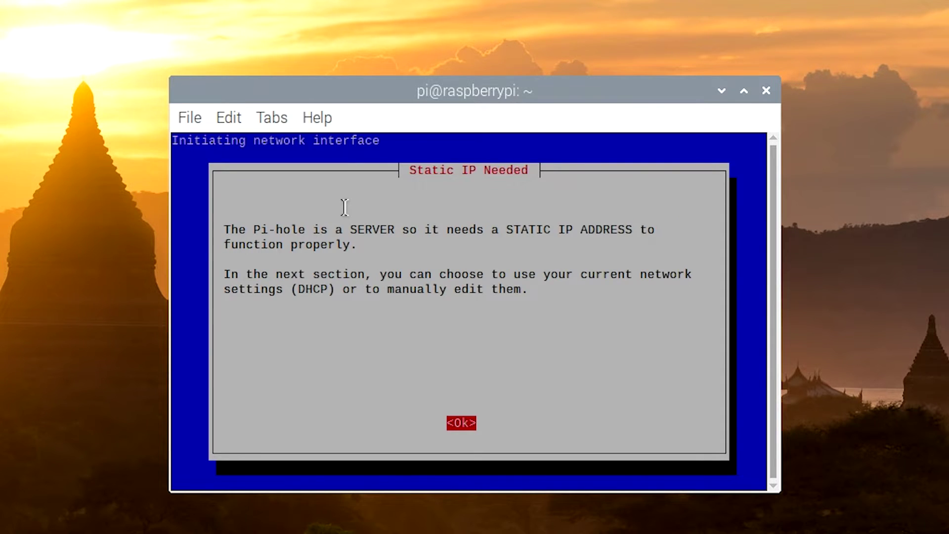
pyautogui.press('Return')
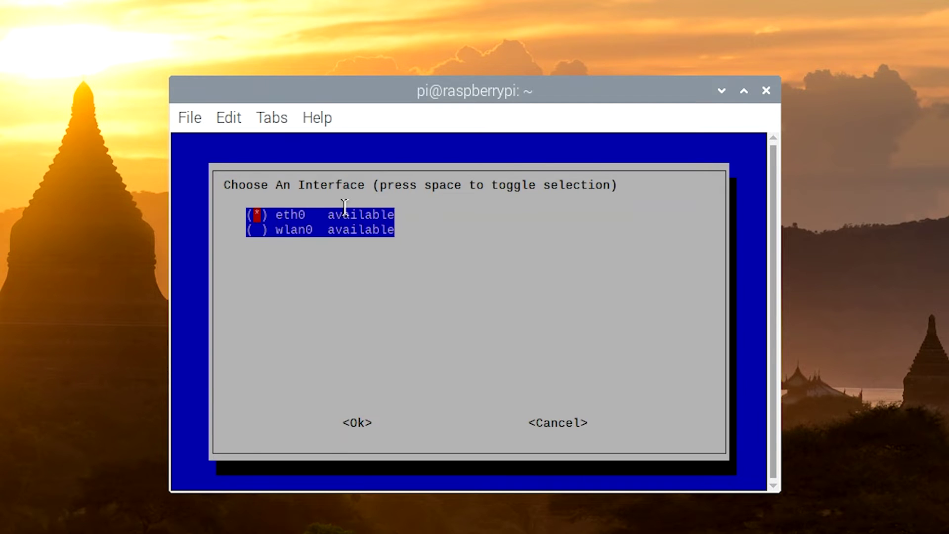
pyautogui.press('Return')
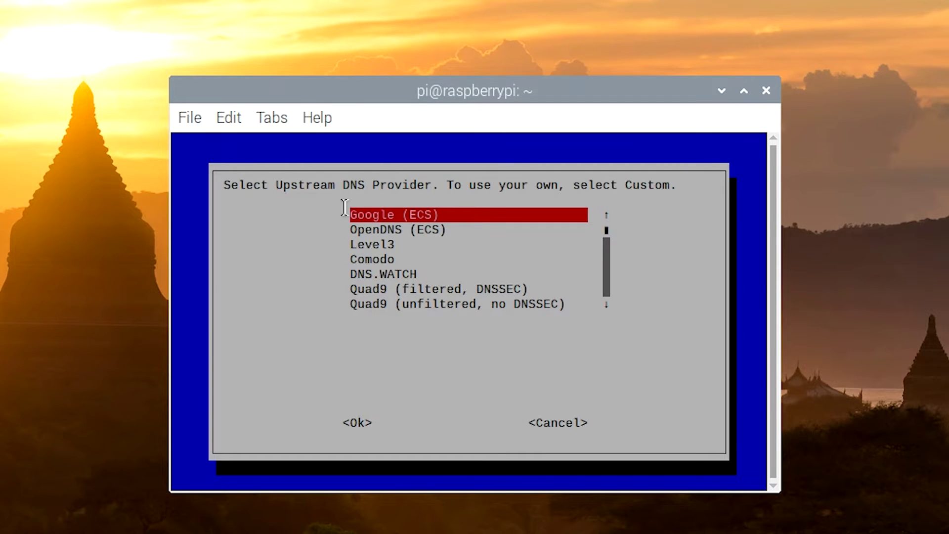
pyautogui.press('Down')
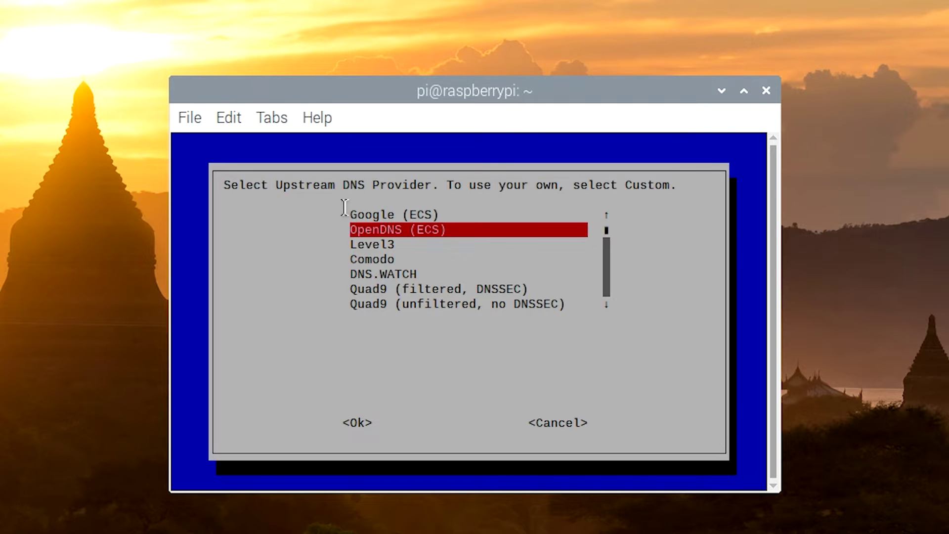
pyautogui.press('Return')
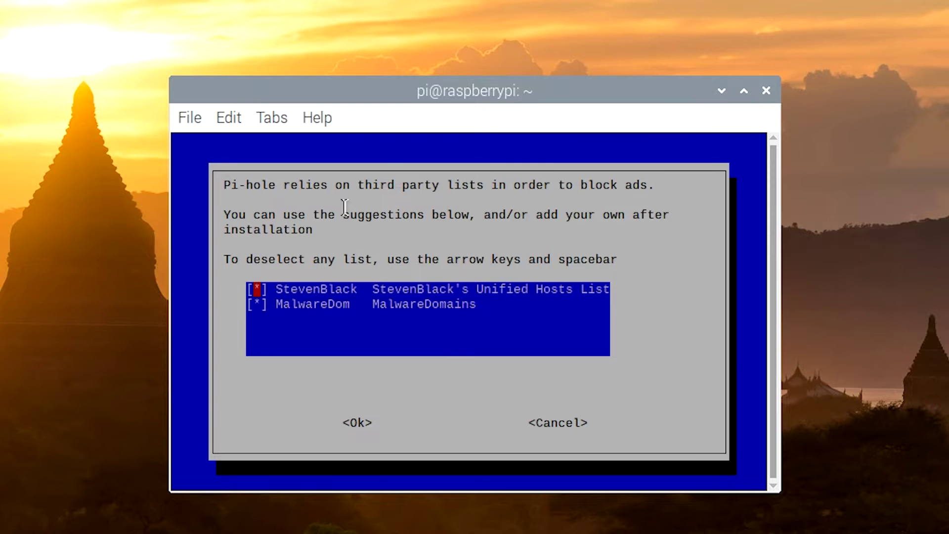
pyautogui.press('Return')
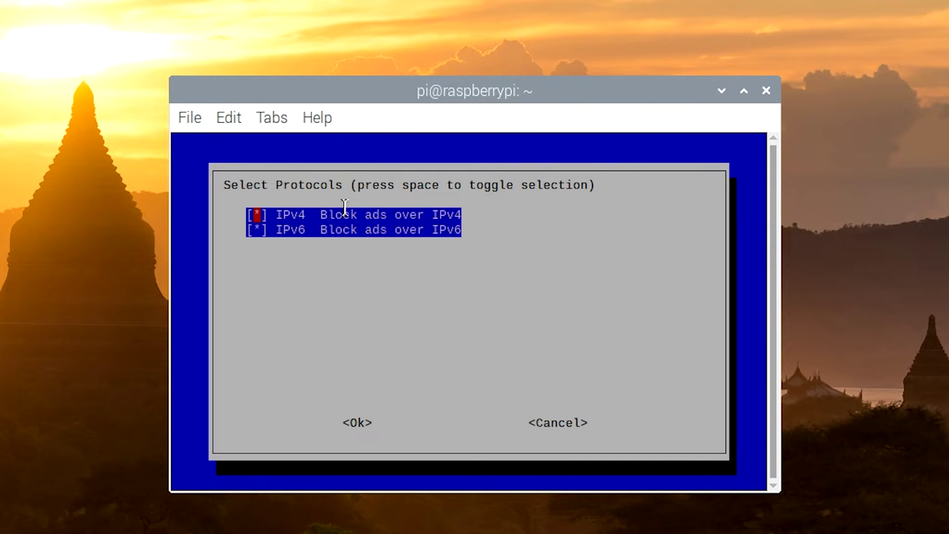
pyautogui.press('Return')
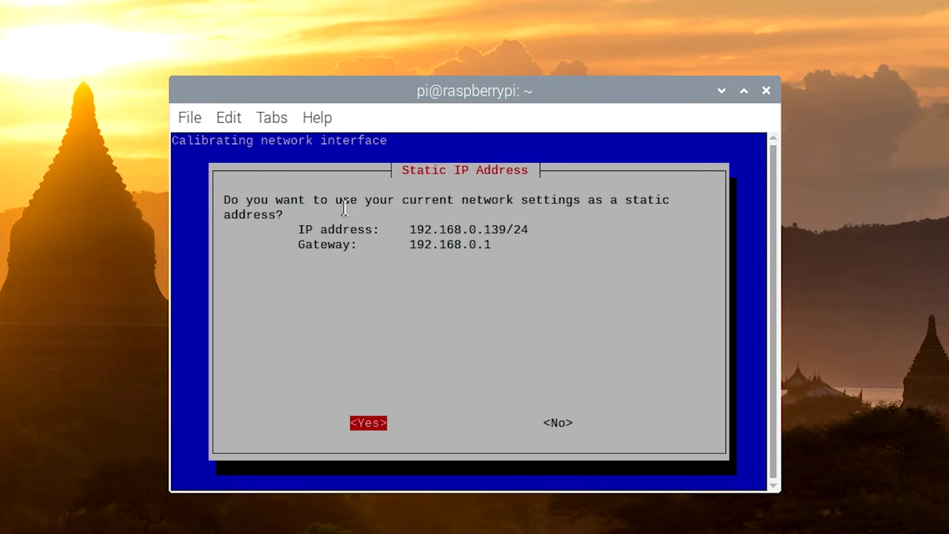
# Change the Pi's static address to 192.168.0.2/24, keep gateway 192.168.0.1, and confirm
pyautogui.press('Right')
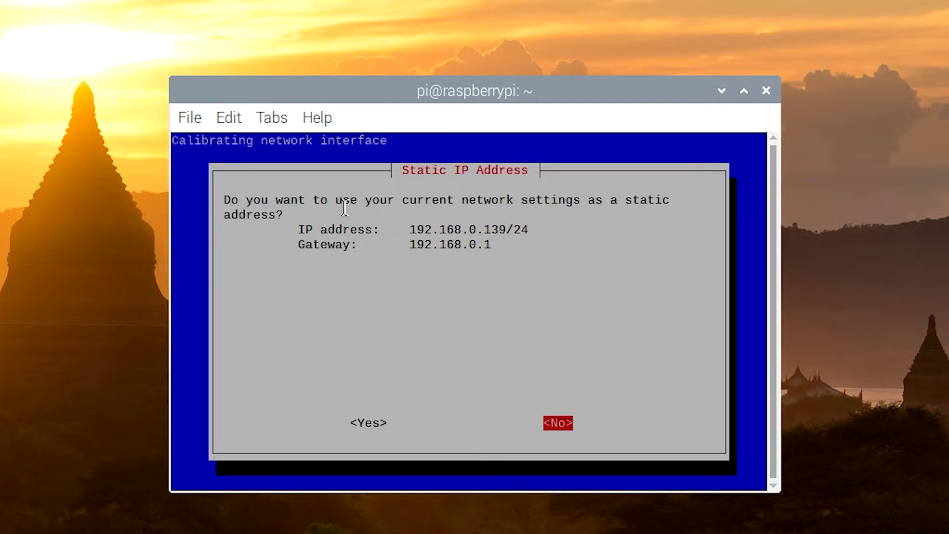
pyautogui.press('Return')
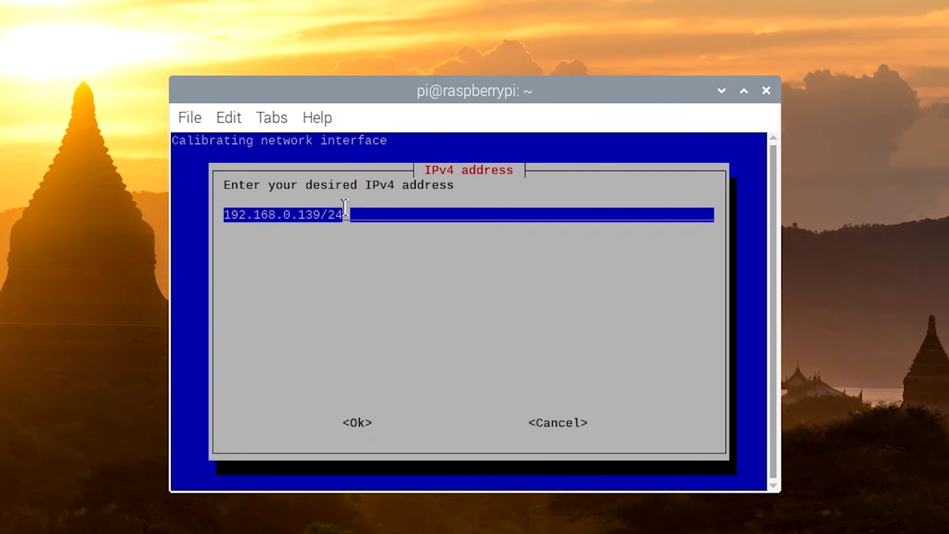
pyautogui.press('Left')
pyautogui.press('Left')
pyautogui.press('Left')
pyautogui.press('BackSpace')
pyautogui.press('BackSpace')
pyautogui.press('BackSpace')
pyautogui.write('2')
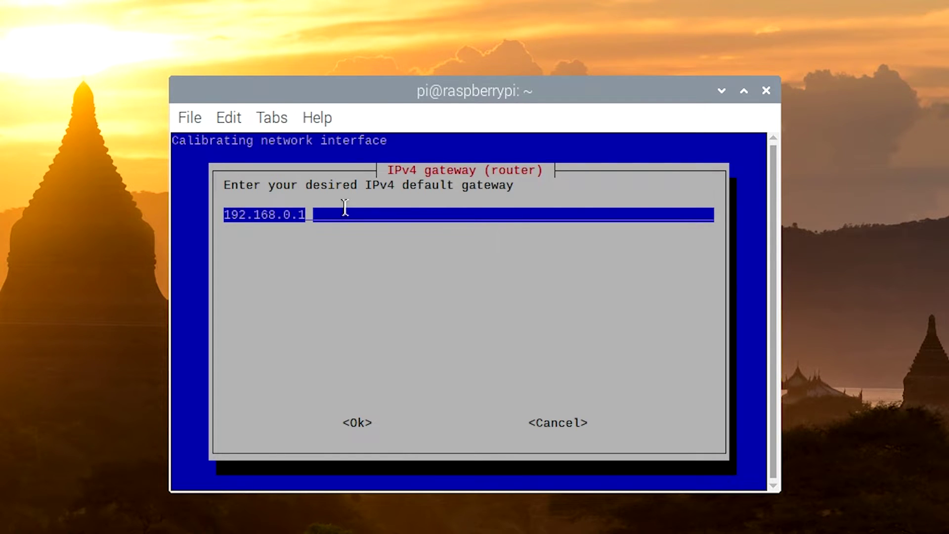
pyautogui.press('Return')
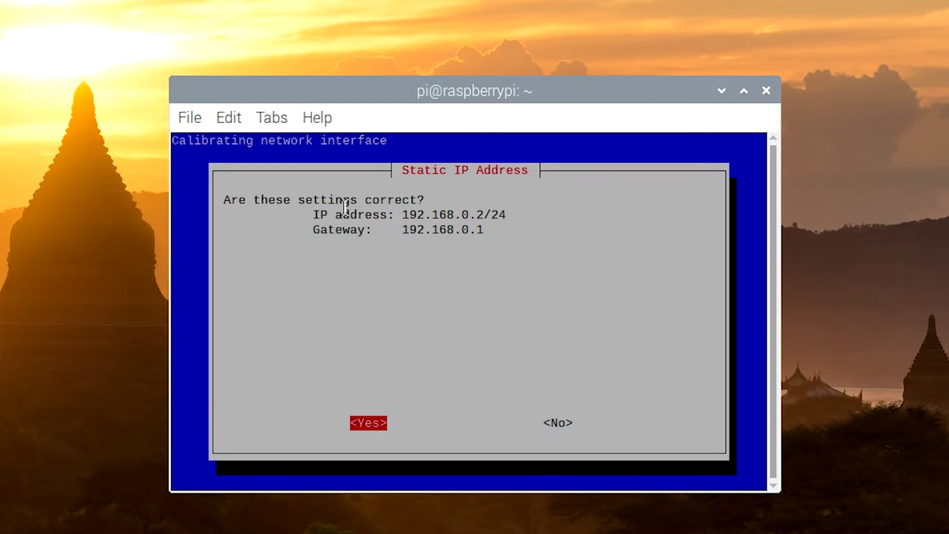
pyautogui.press('Return')
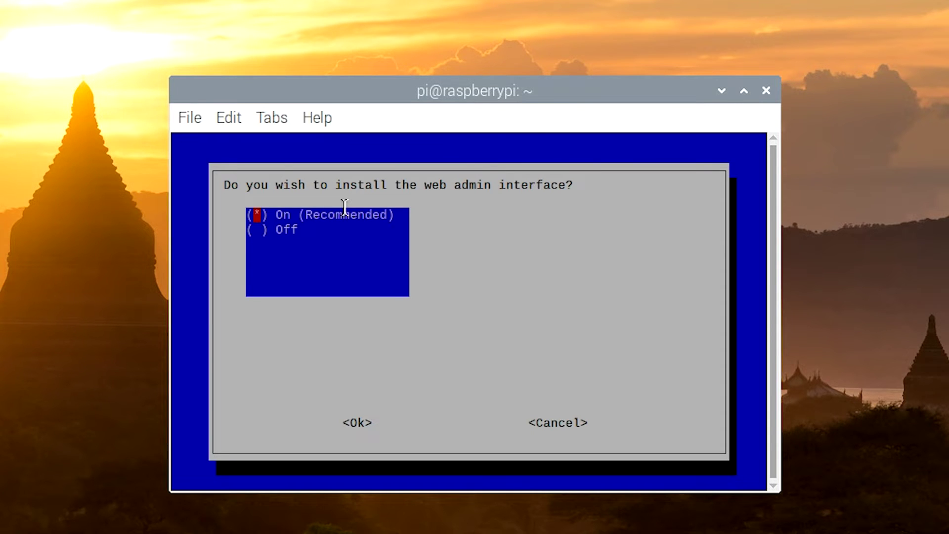
# Keep the web admin interface, lighttpd and query logging on, with privacy level Show everything
pyautogui.press('Return')
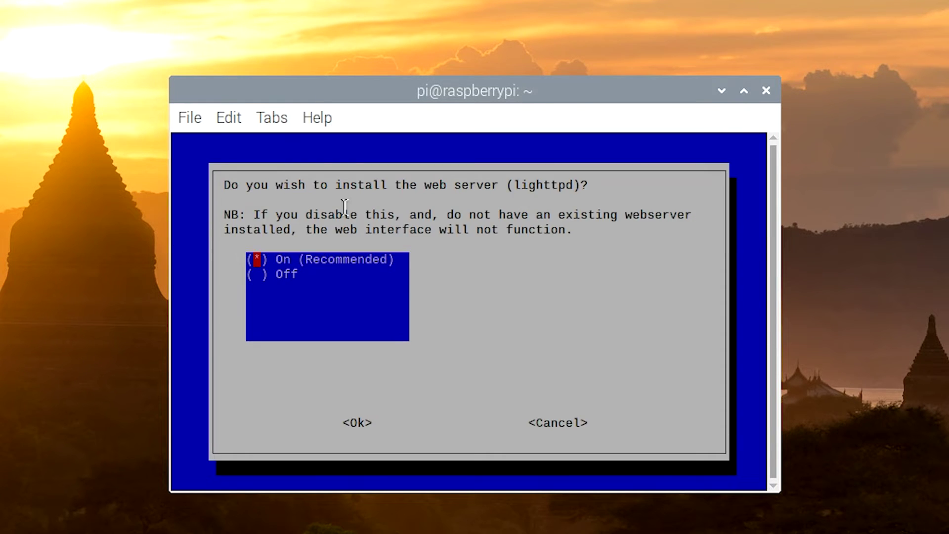
pyautogui.press('Return')
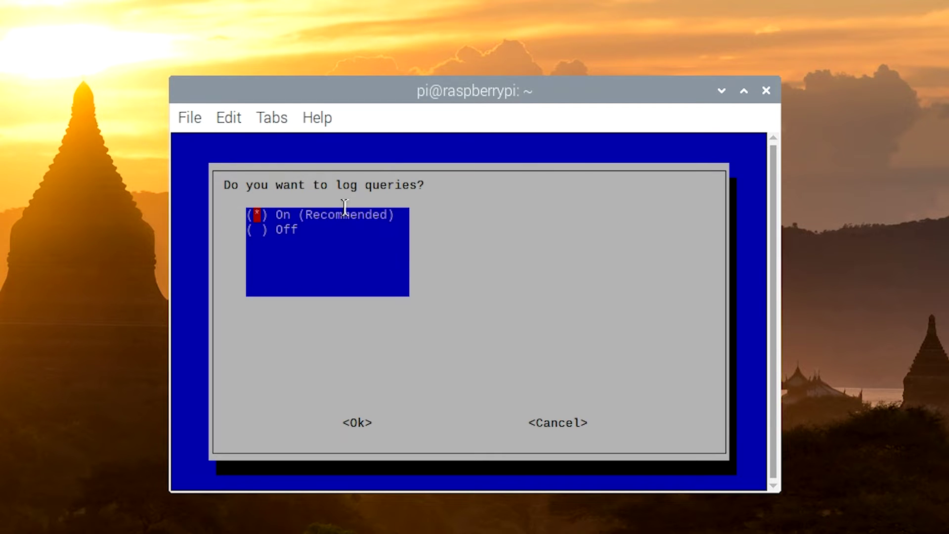
pyautogui.press('Return')
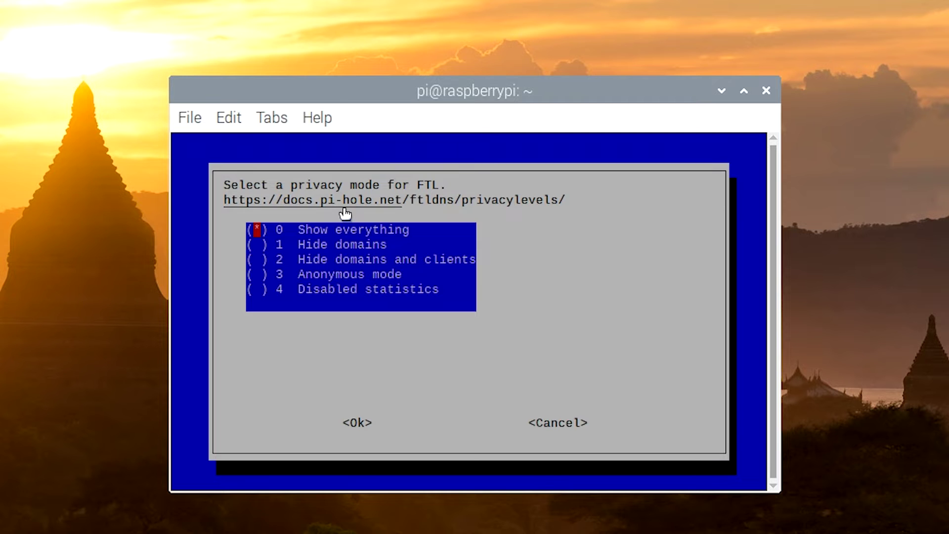
pyautogui.press('Return')
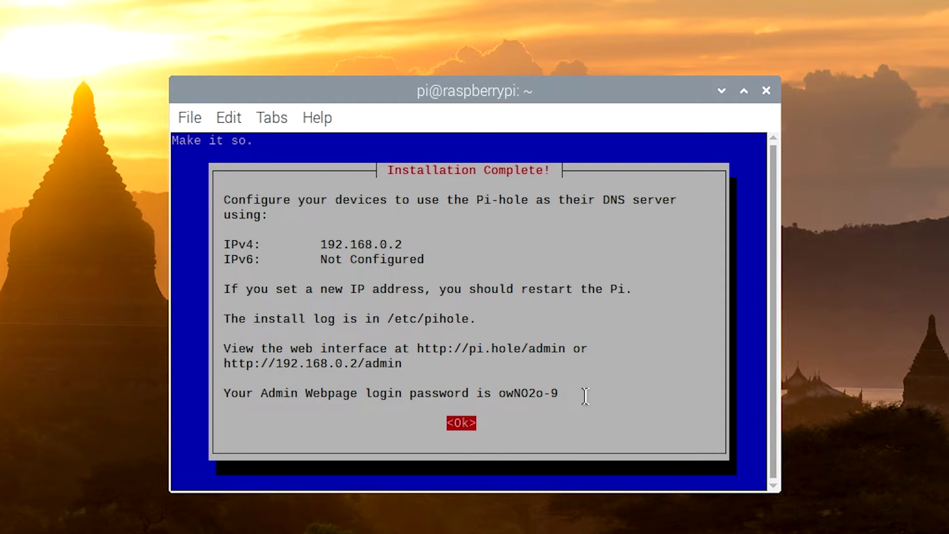
# Close the install summary and set a new Pi-hole admin password with sudo pihole -a -p
pyautogui.press('Return')
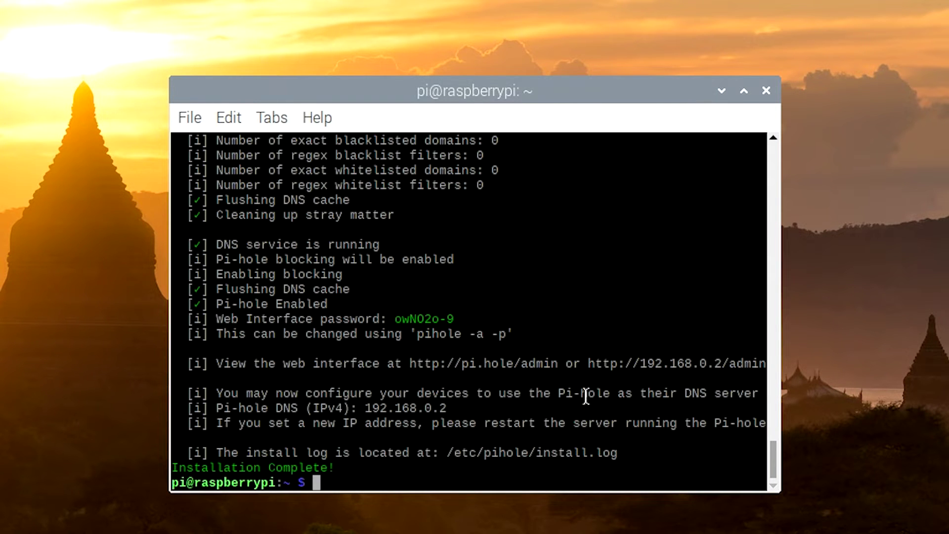
pyautogui.write('sudo pi')
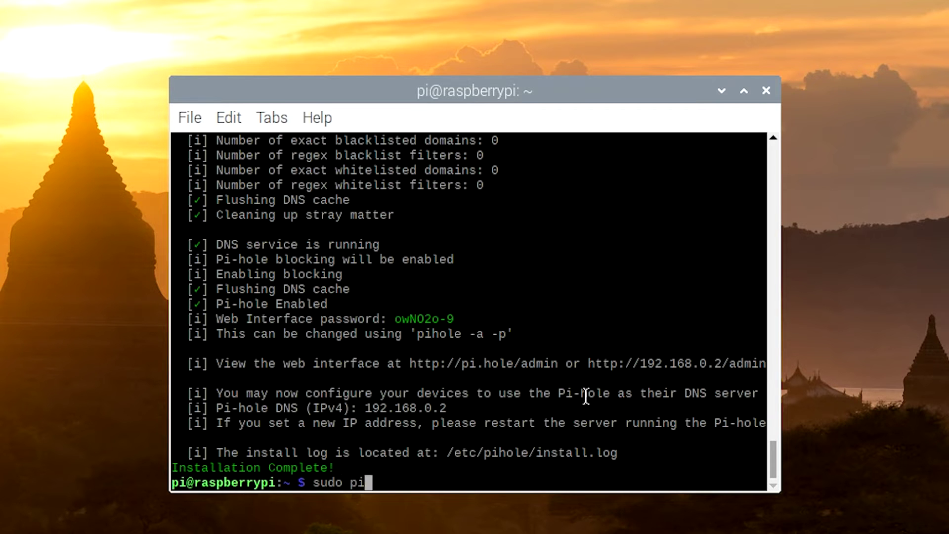
pyautogui.write('hole -a -p')
pyautogui.press('Return')
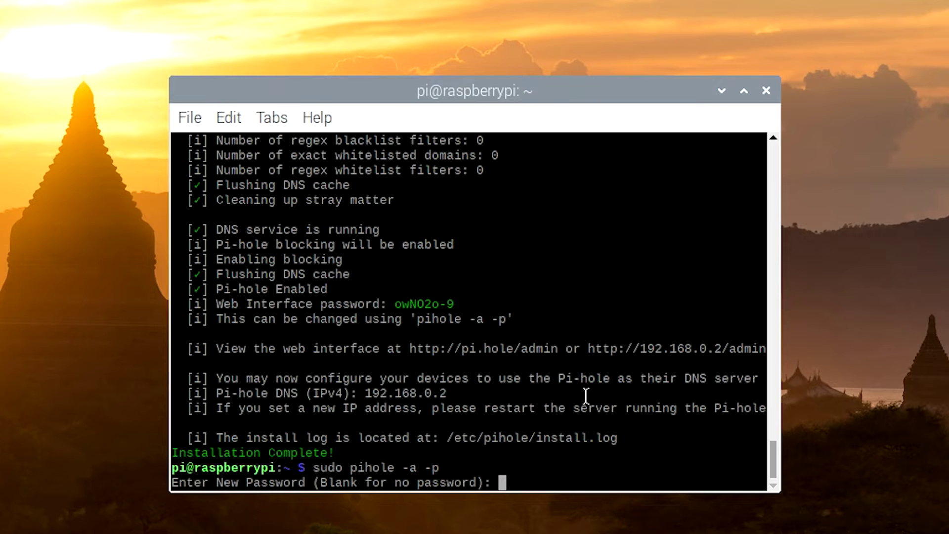
pyautogui.press('Return')
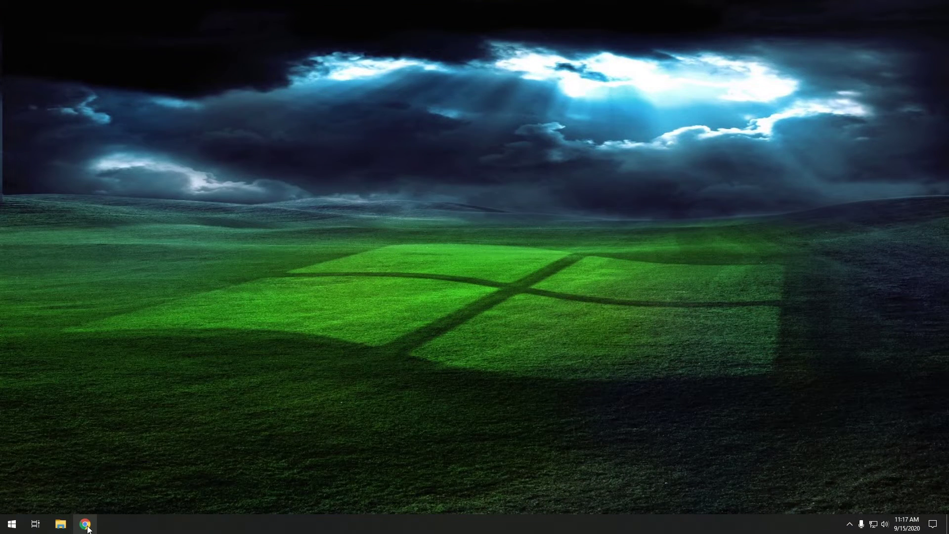
# Load the Pi-hole admin dashboard at 192.168.0.2/admin in Chrome
pyautogui.click(85, 525)
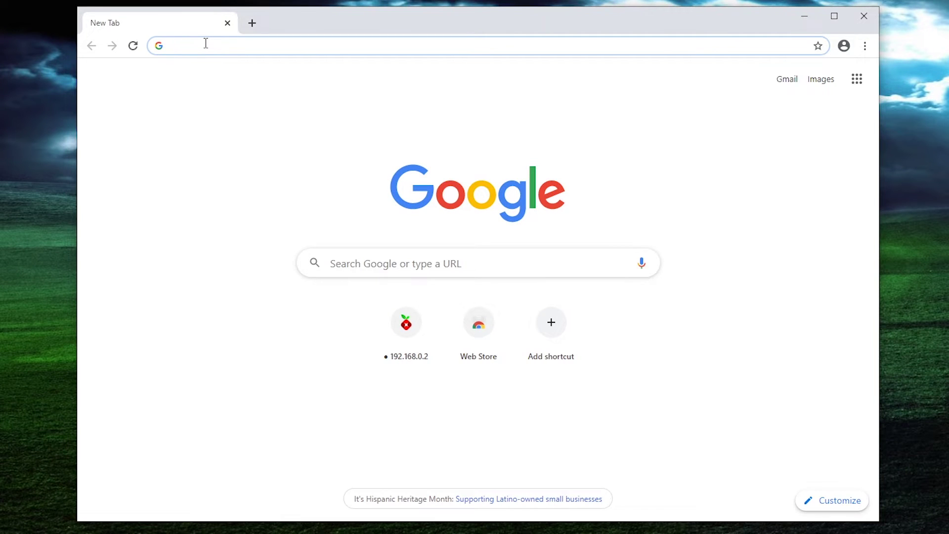
pyautogui.write('192.')
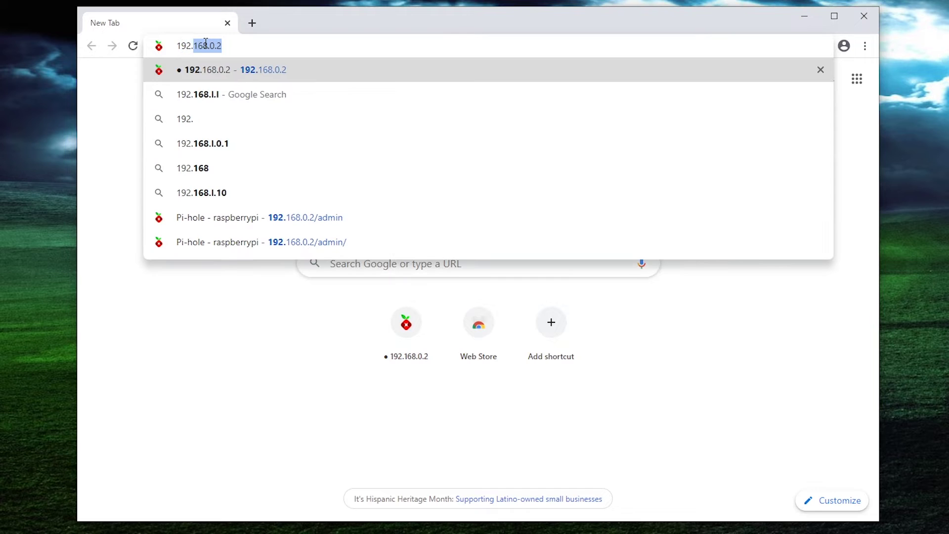
pyautogui.write('168.0')
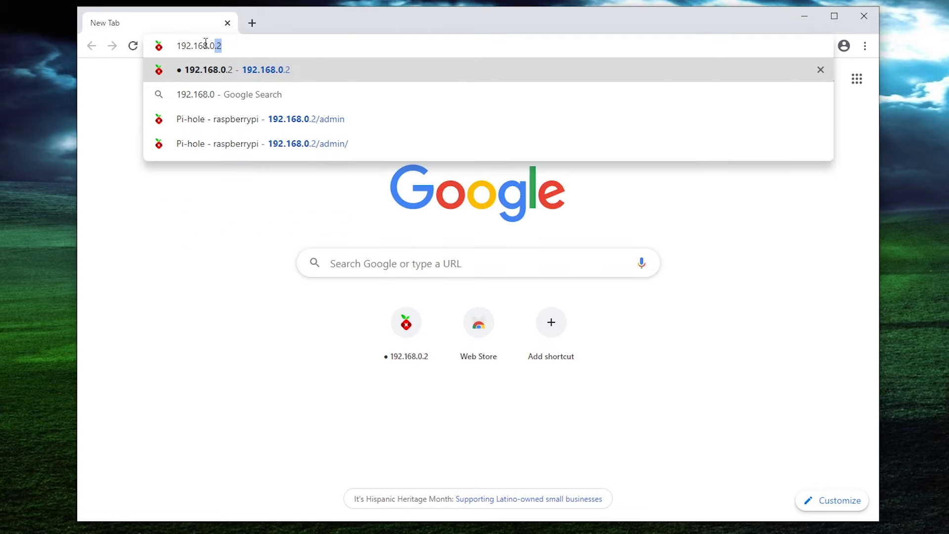
pyautogui.write('.2')
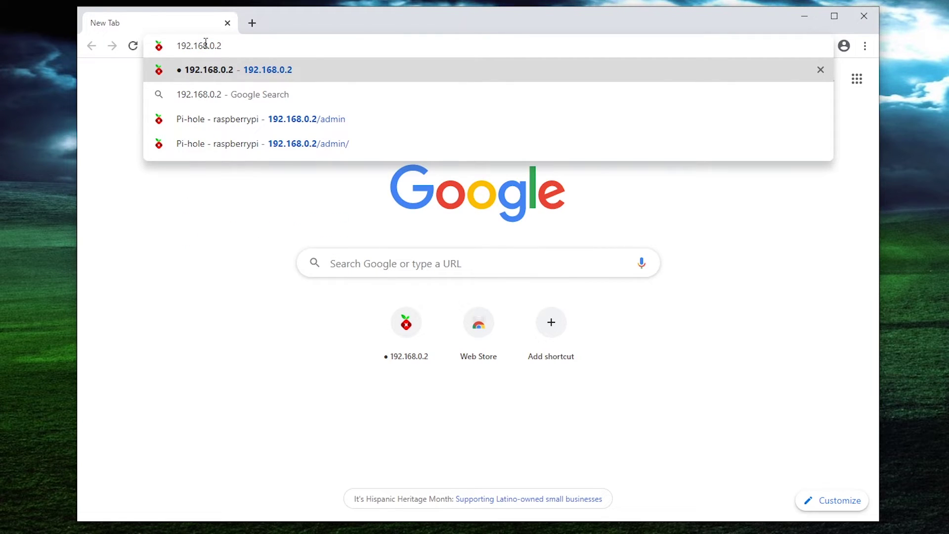
pyautogui.write('/admin')
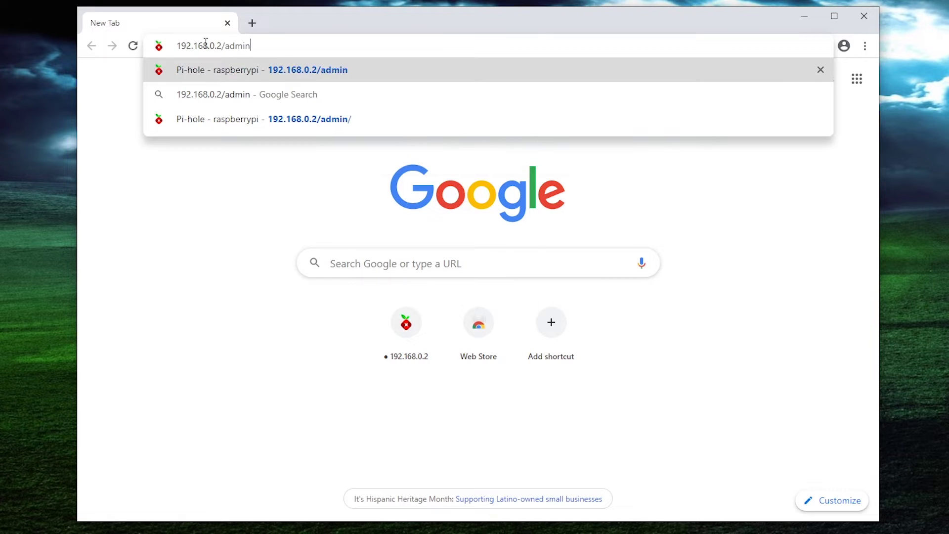
pyautogui.press('Return')
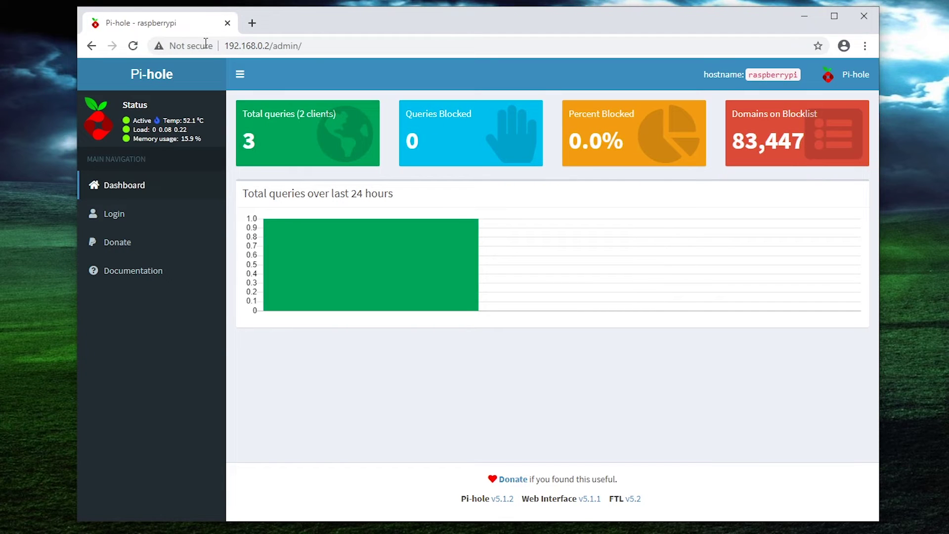
pyautogui.moveTo(275, 136)
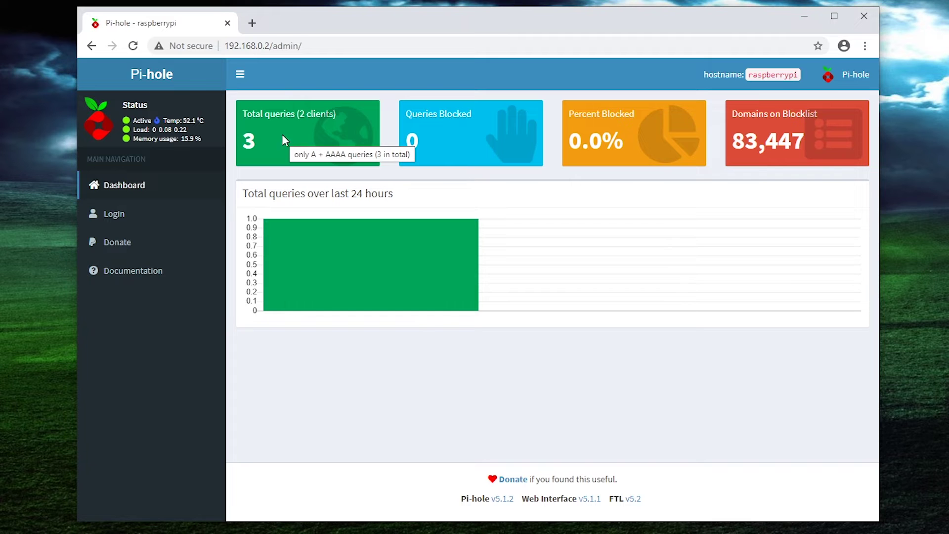
pyautogui.click(252, 22)
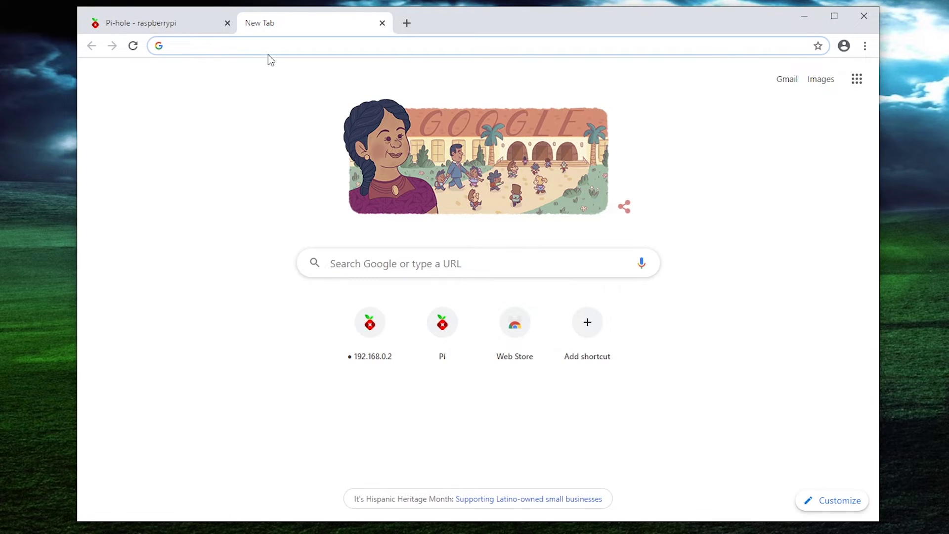
# Go to the DD-WRT router at 192.168.0.1 and sign in to reach Basic Setup
pyautogui.write('192.168')
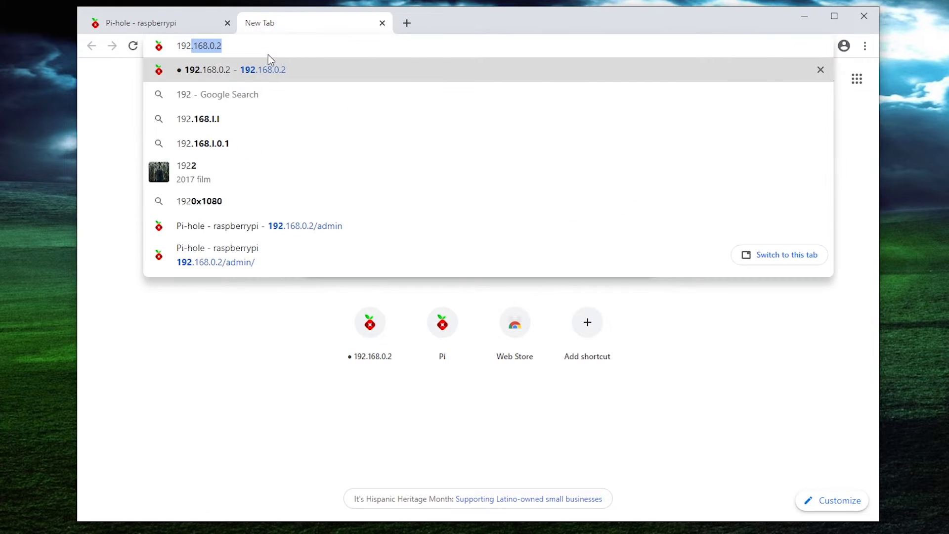
pyautogui.write('.0.1')
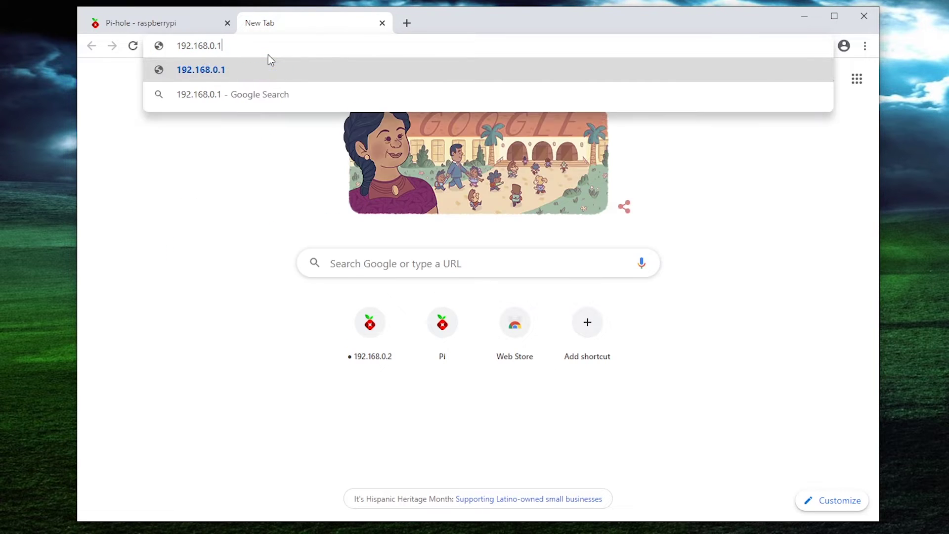
pyautogui.press('Return')
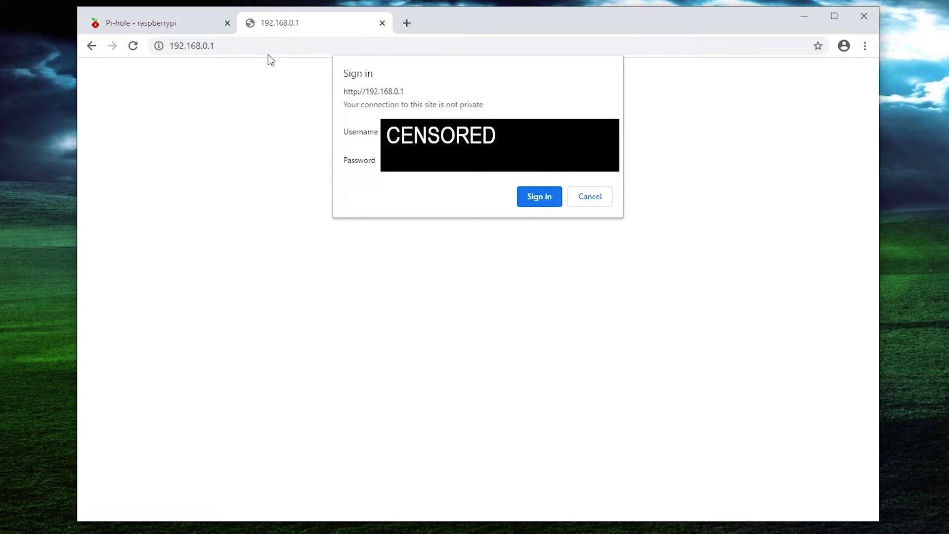
pyautogui.press('Return')
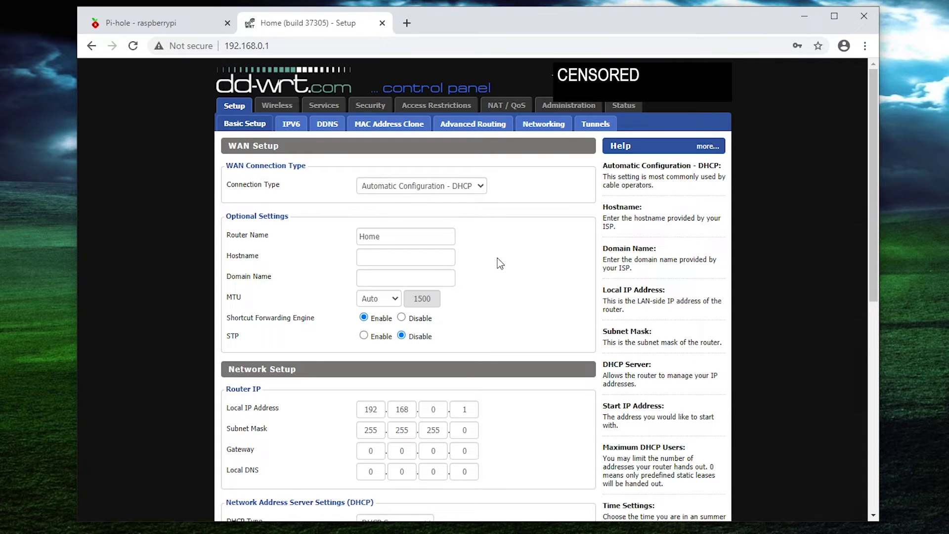
# Enter 192.168.0.2 as Static DNS 1 in the DHCP settings
pyautogui.scroll(-8, 544, 265)
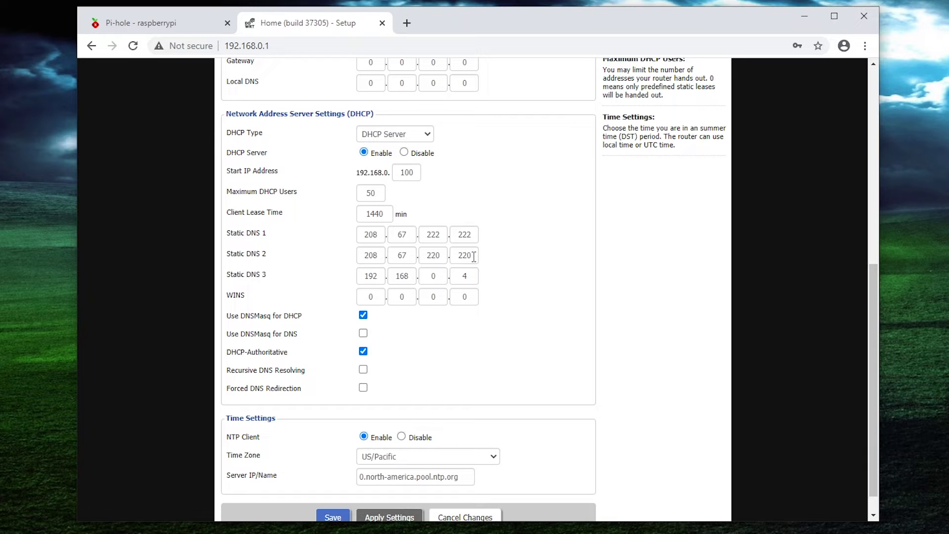
pyautogui.doubleClick(374, 235)
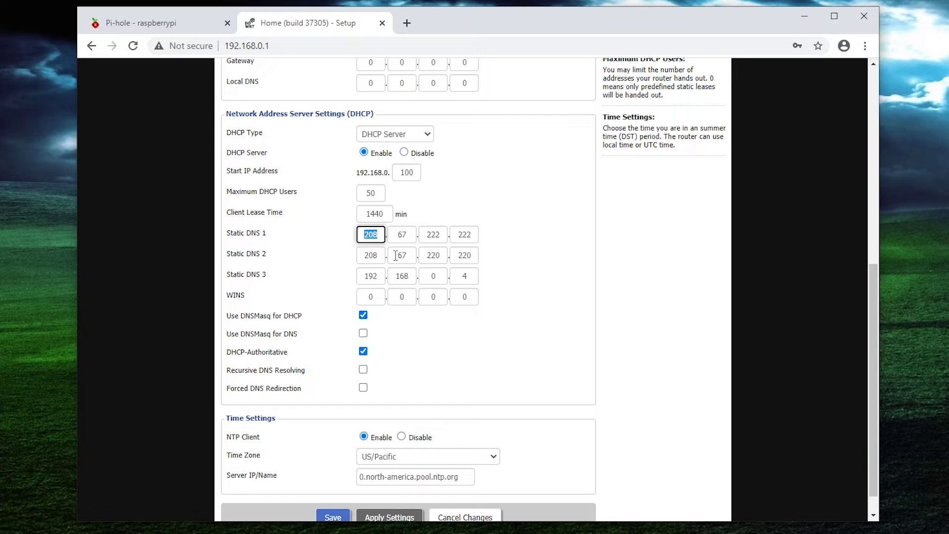
pyautogui.write('192')
pyautogui.press('Tab')
pyautogui.write('168')
pyautogui.press('Tab')
pyautogui.write('0')
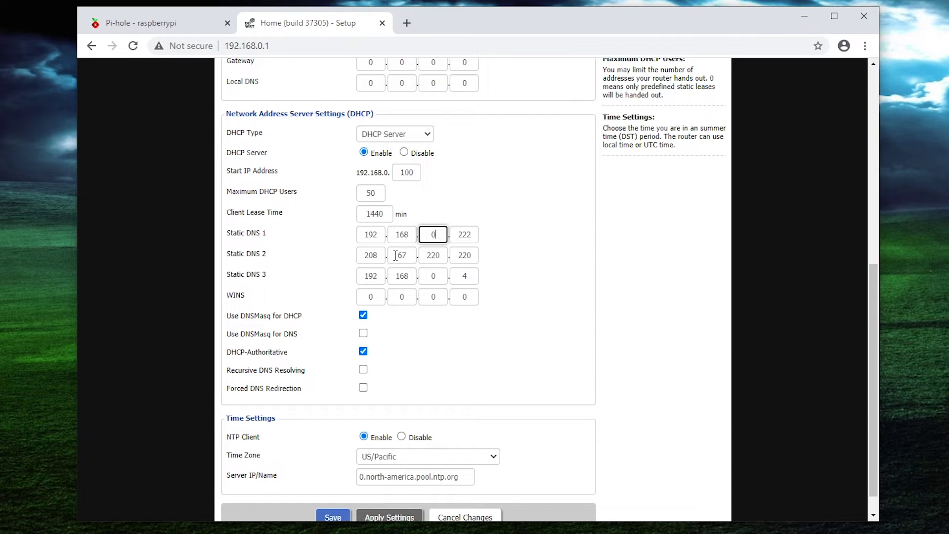
pyautogui.press('Tab')
pyautogui.write('2')
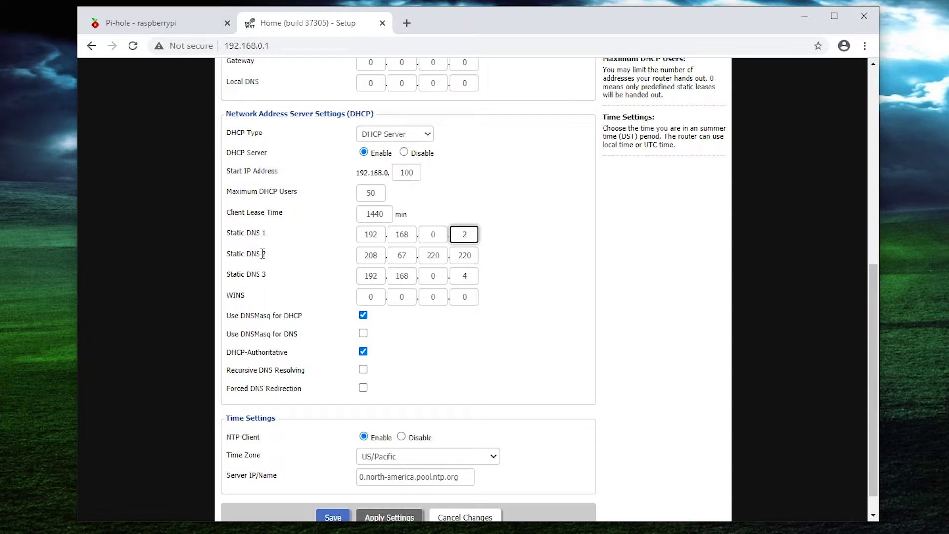
# Replace 208.67.220.220 with 192.168.0.3 as Static DNS 2
pyautogui.doubleClick(372, 255)
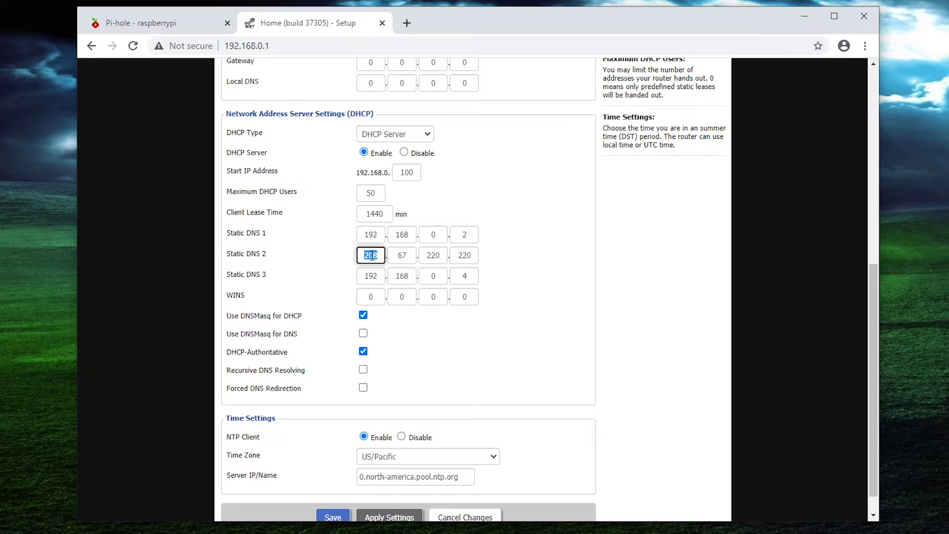
pyautogui.write('192')
pyautogui.press('Tab')
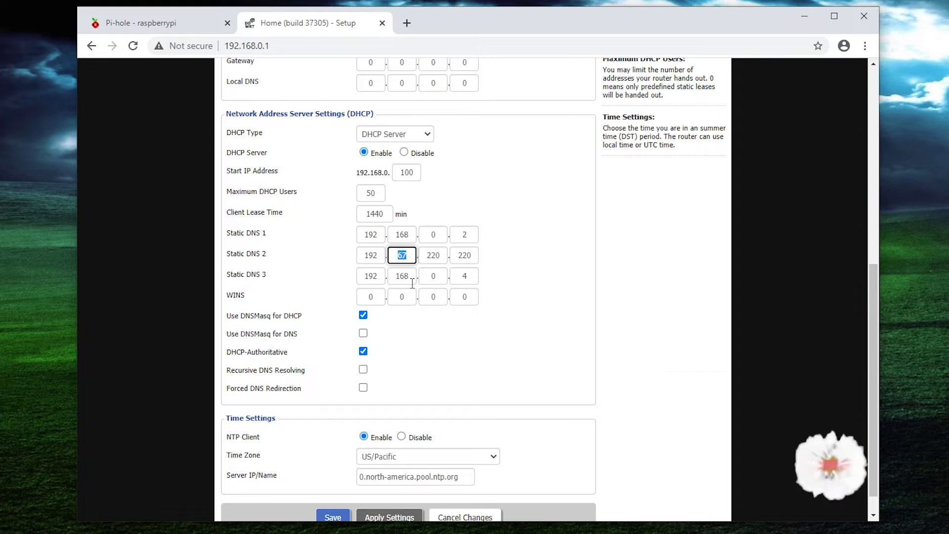
pyautogui.write('168')
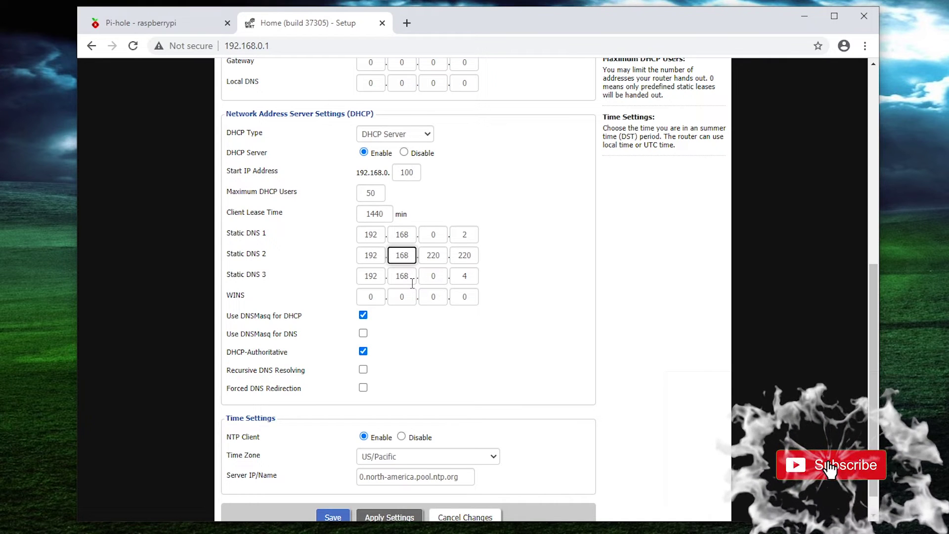
pyautogui.press('Tab')
pyautogui.write('0')
pyautogui.press('Tab')
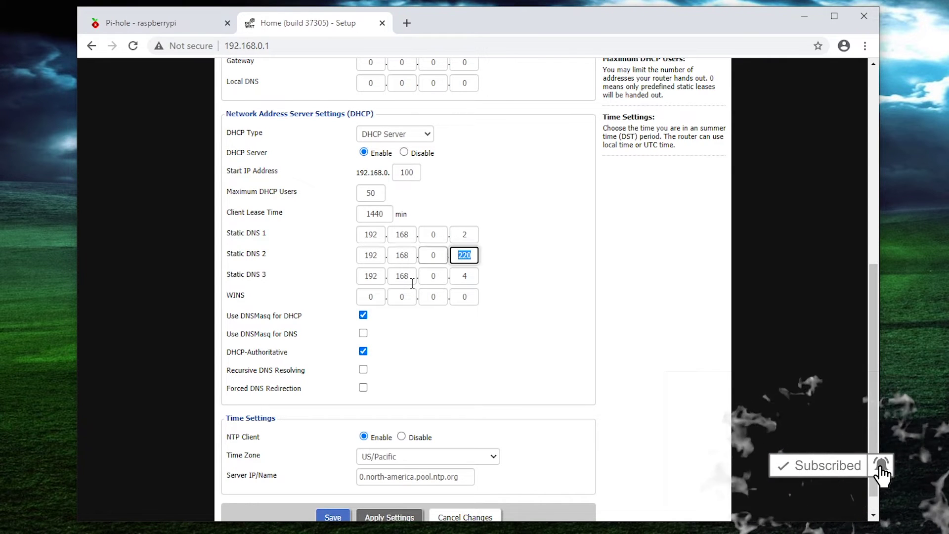
pyautogui.write('3')
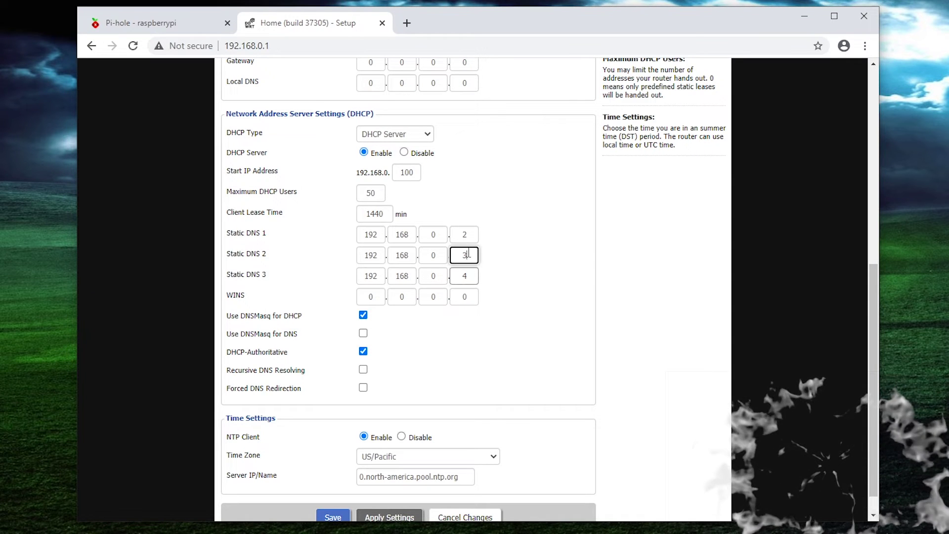
pyautogui.click(469, 275)
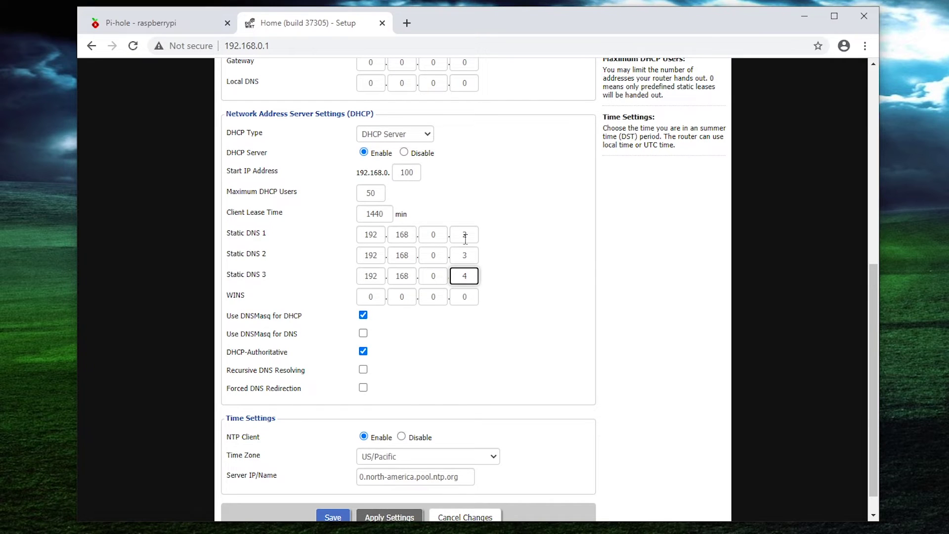
# Save and apply Static DNS 192.168.0.2, 192.168.0.3 and 192.168.0.4 on Basic Setup
pyautogui.scroll(-2, 506, 254)
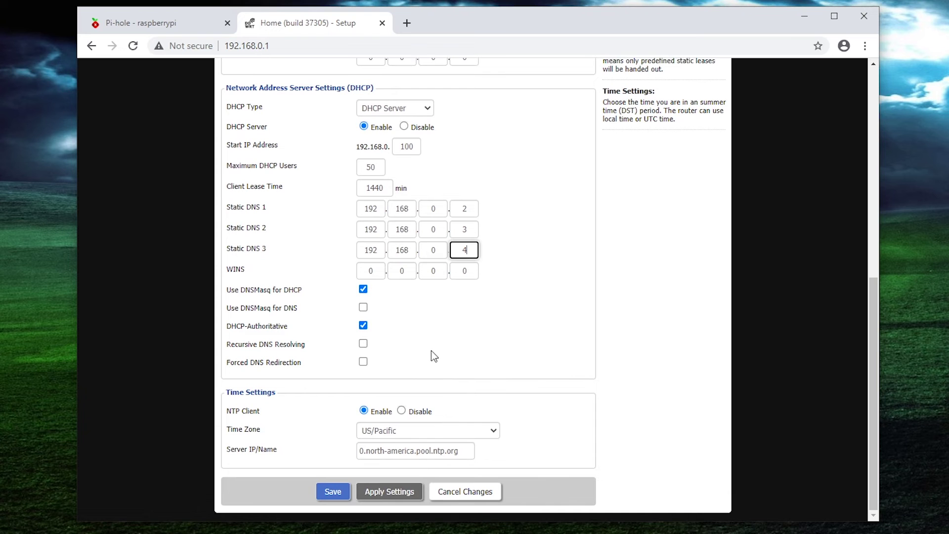
pyautogui.click(339, 487)
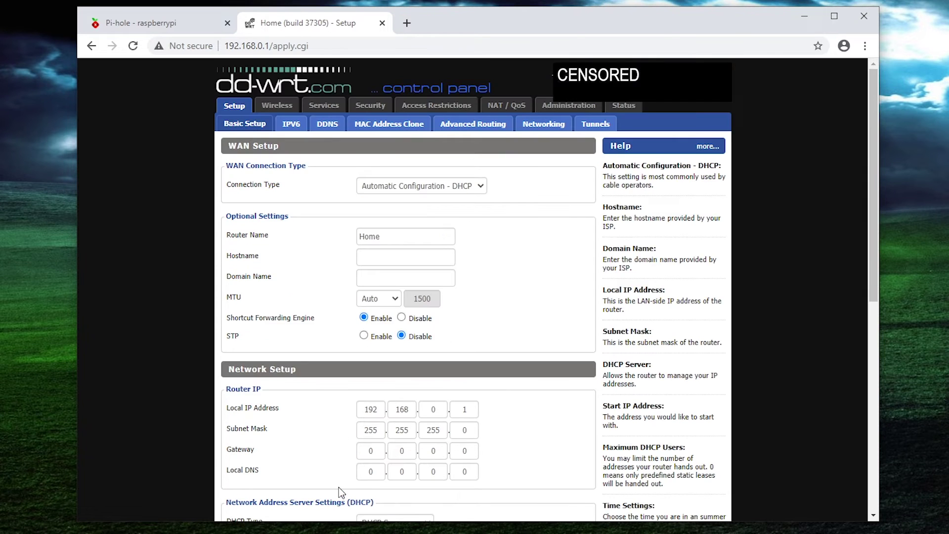
pyautogui.click(390, 492)
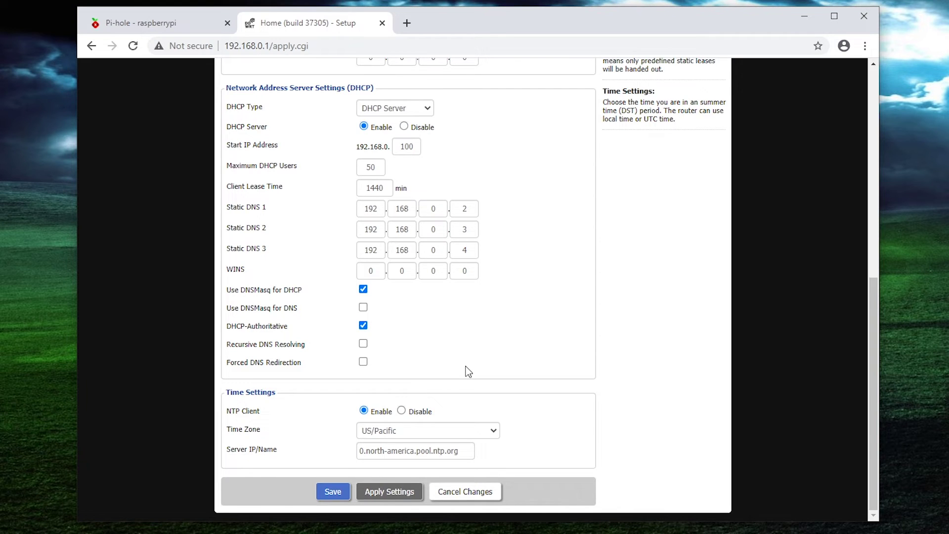
pyautogui.scroll(8, 468, 371)
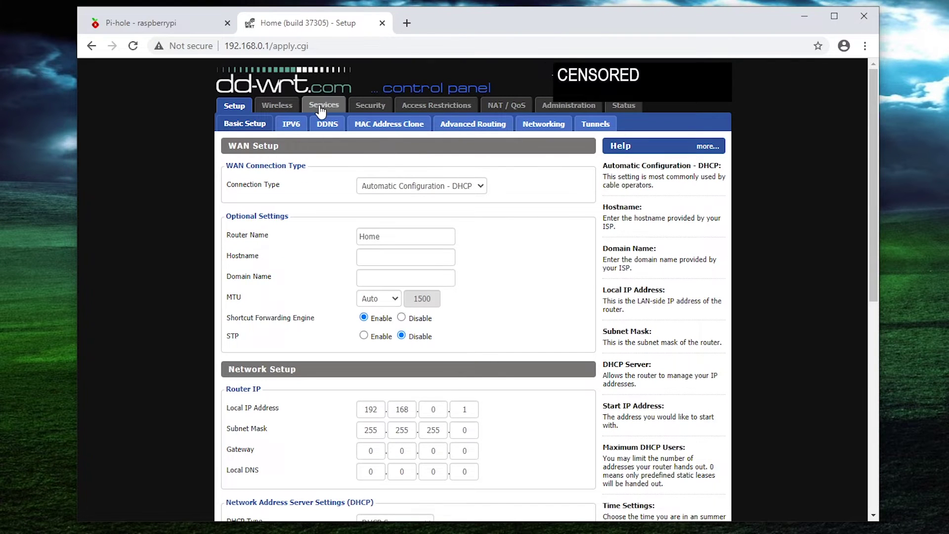
pyautogui.click(320, 110)
# In Additional DNSMasq Options, replace 208.67.222.222 with 192.168.0.2, giving dhcp-option=6,192.168.0.2
pyautogui.scroll(-9, 383, 344)
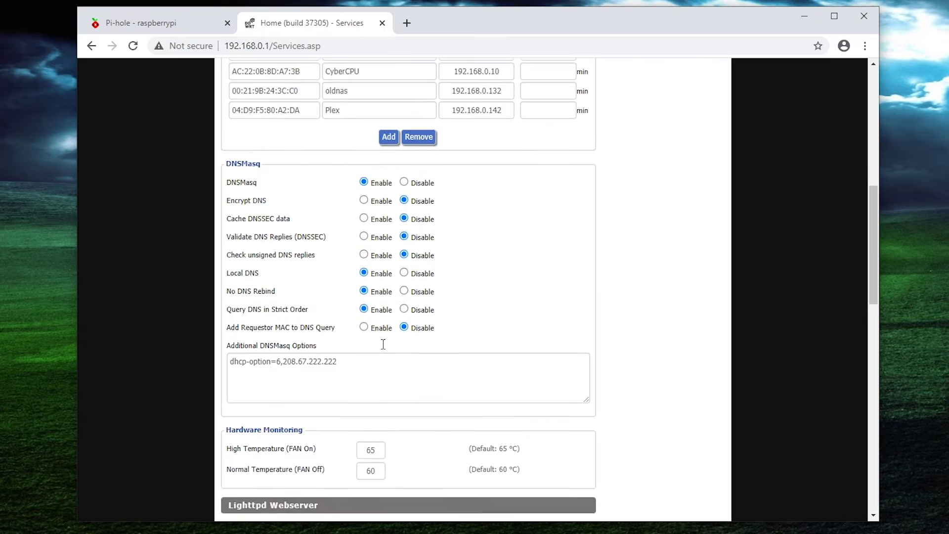
pyautogui.scroll(-2, 383, 344)
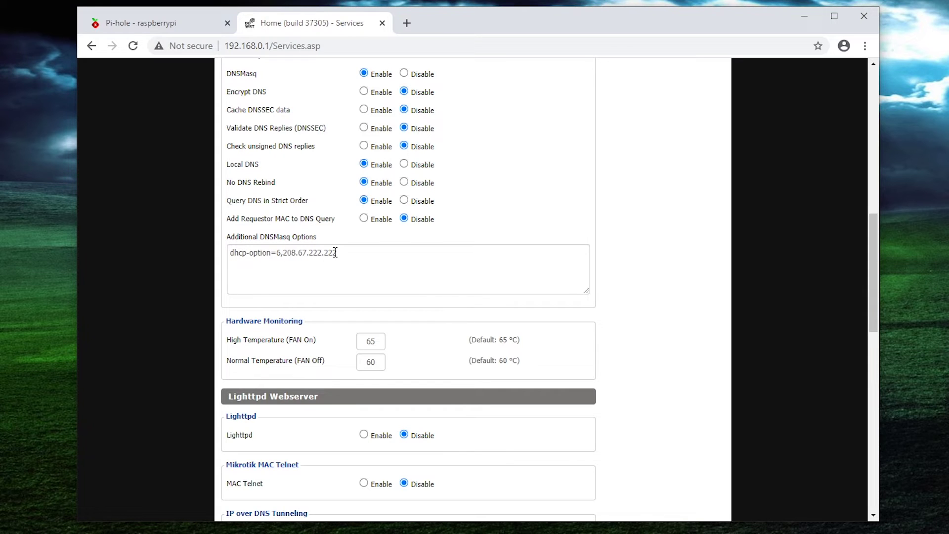
pyautogui.click(283, 253)
pyautogui.moveTo(283, 253); pyautogui.dragTo(320, 253)
pyautogui.click(312, 253)
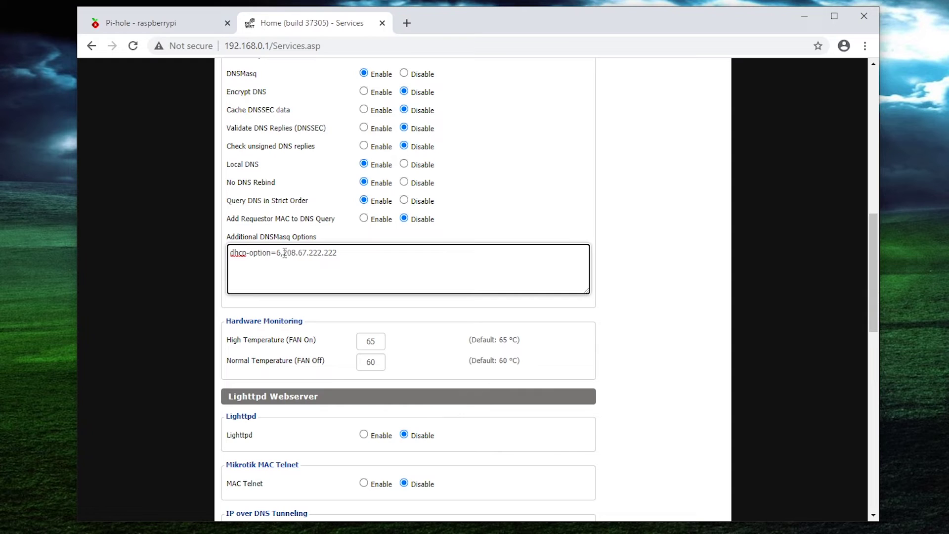
pyautogui.moveTo(282, 252); pyautogui.dragTo(332, 253)
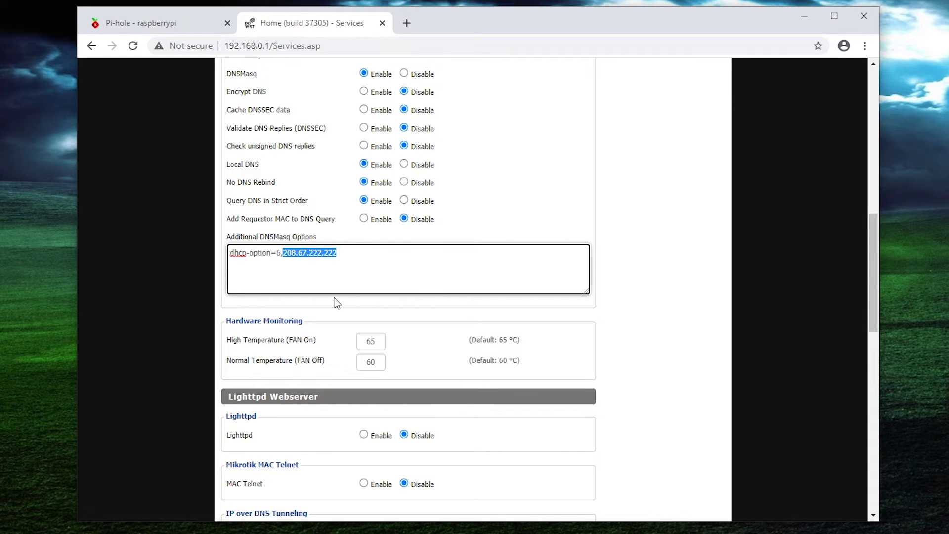
pyautogui.write('192.16')
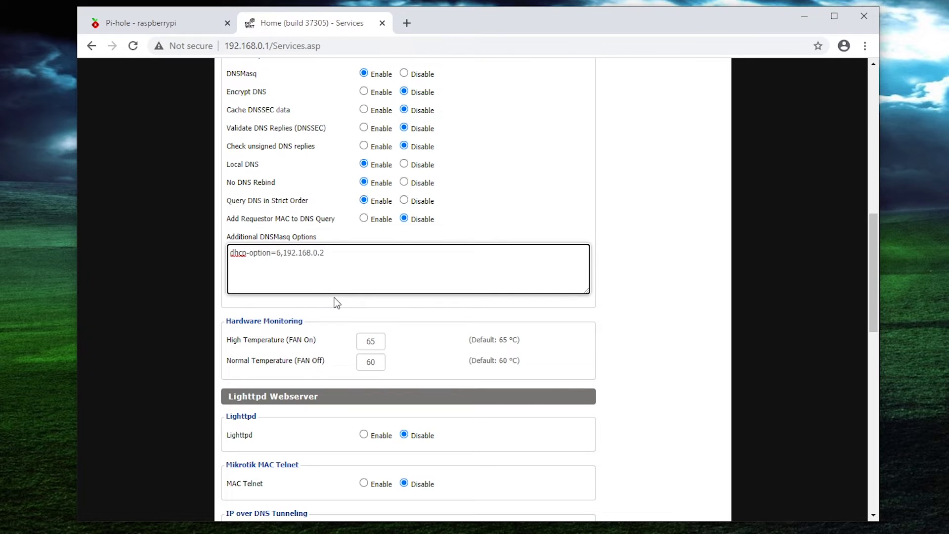
pyautogui.scroll(-14, 332, 368)
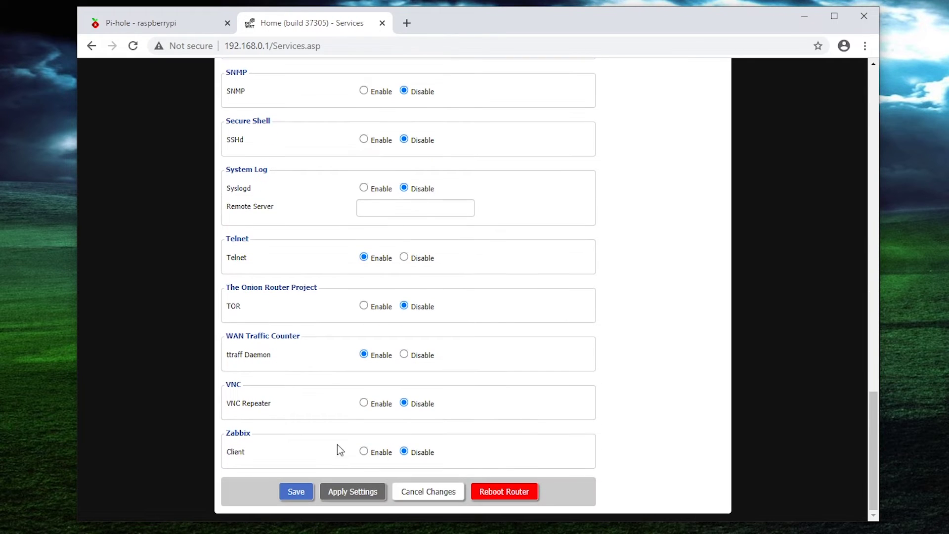
# Save and apply the Services settings, then recheck that DNSMasq reads dhcp-option=6,192.168.0.2
pyautogui.click(297, 491)
pyautogui.scroll(-10, 339, 473)
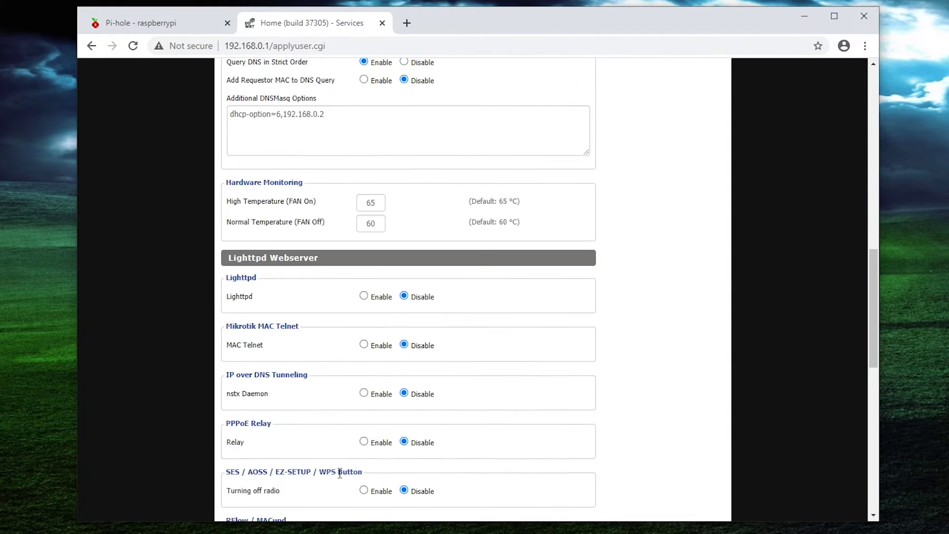
pyautogui.scroll(-5, 339, 473)
pyautogui.click(348, 491)
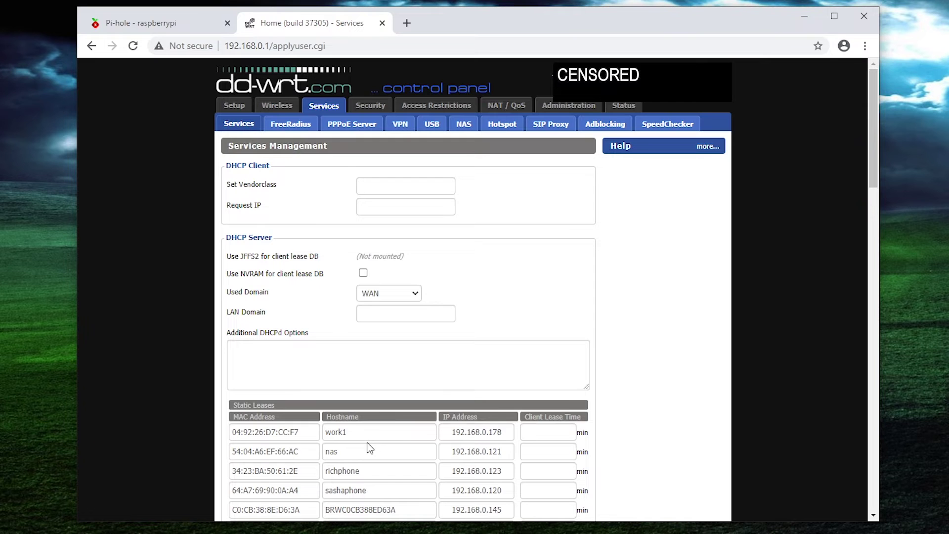
pyautogui.scroll(-13, 379, 369)
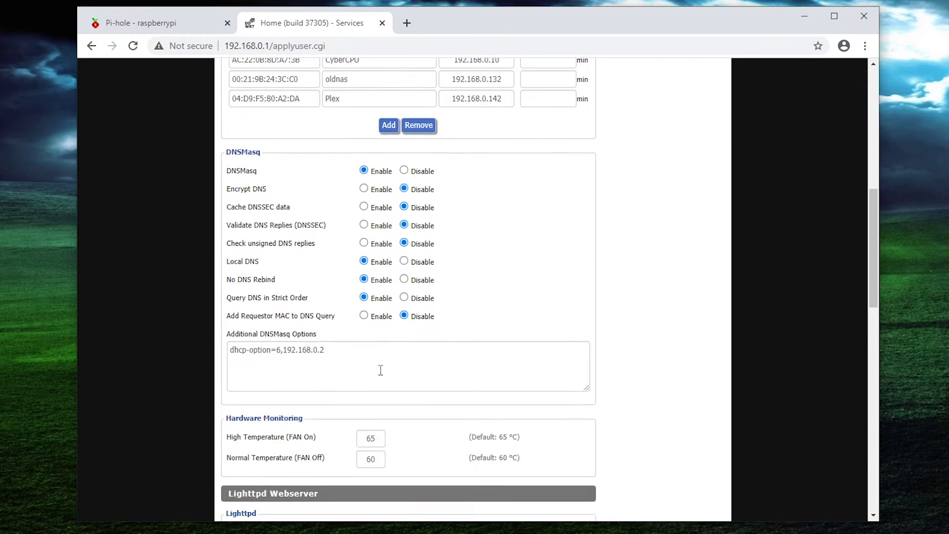
pyautogui.scroll(-5, 459, 383)
pyautogui.scroll(5, 459, 384)
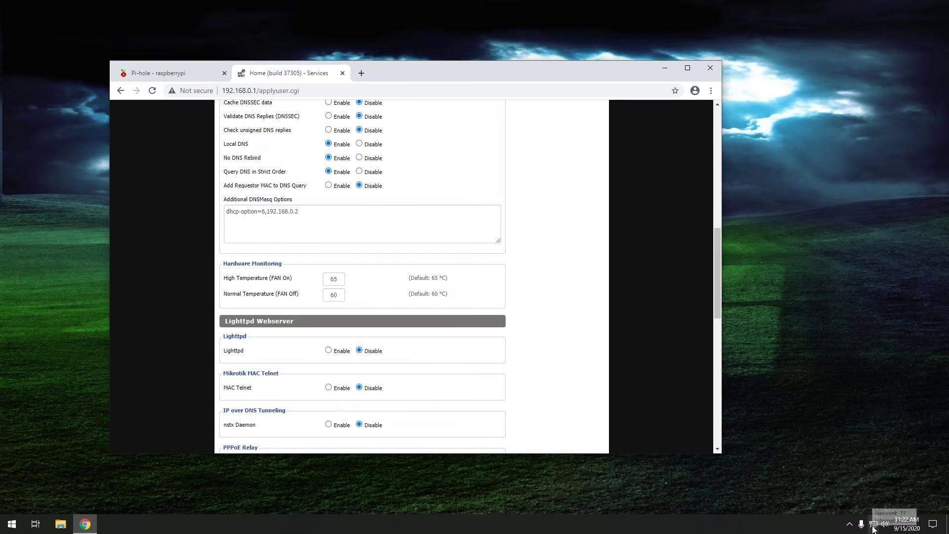
# Check the Ethernet connection's current details from Network Connections before restarting it
pyautogui.rightClick(873, 524)
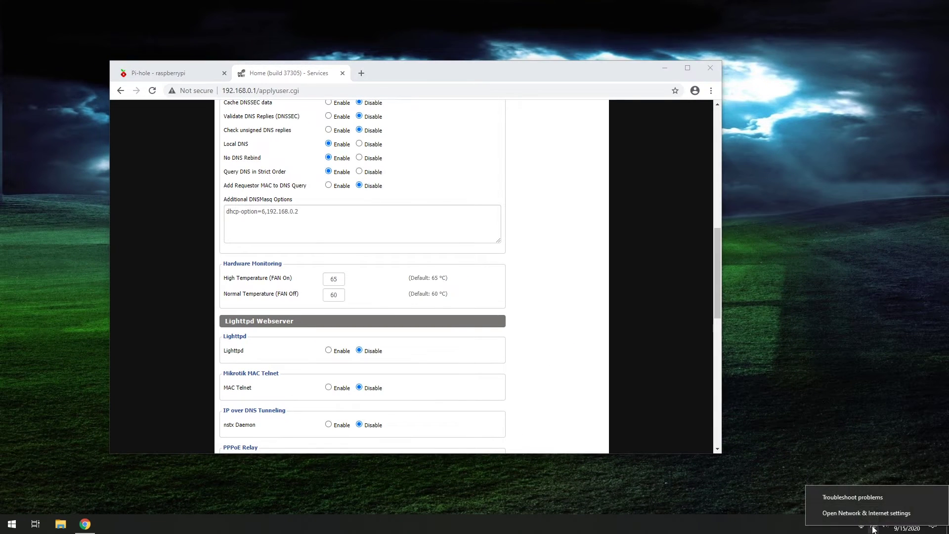
pyautogui.click(873, 519)
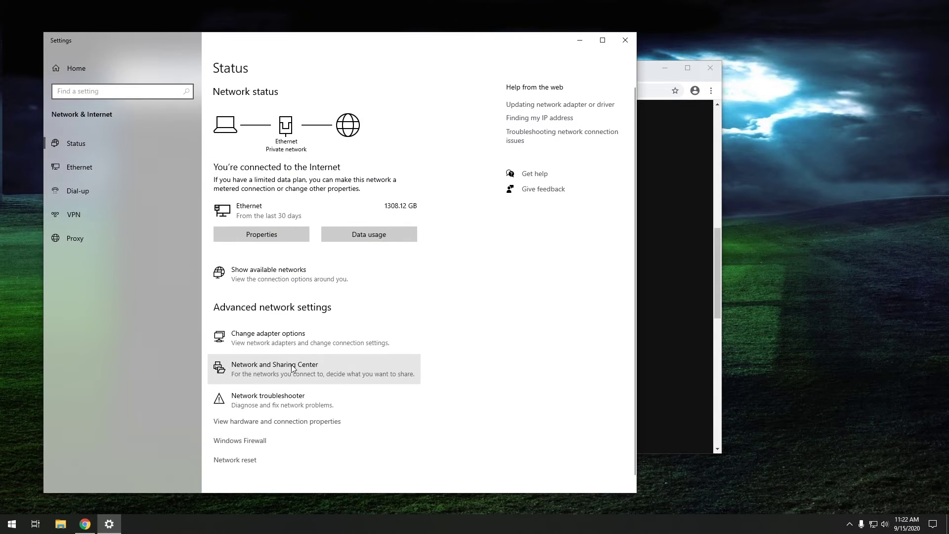
pyautogui.click(291, 369)
pyautogui.click(87, 252)
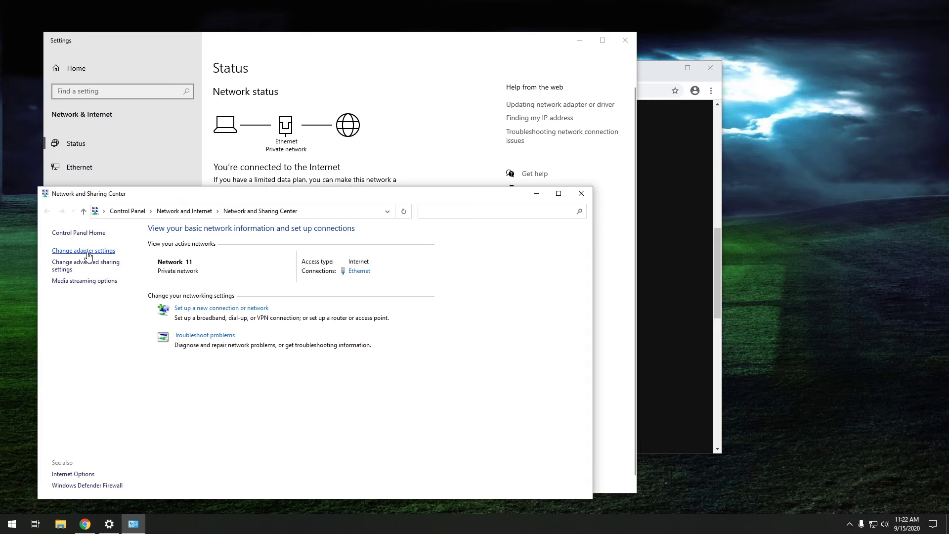
pyautogui.doubleClick(109, 72)
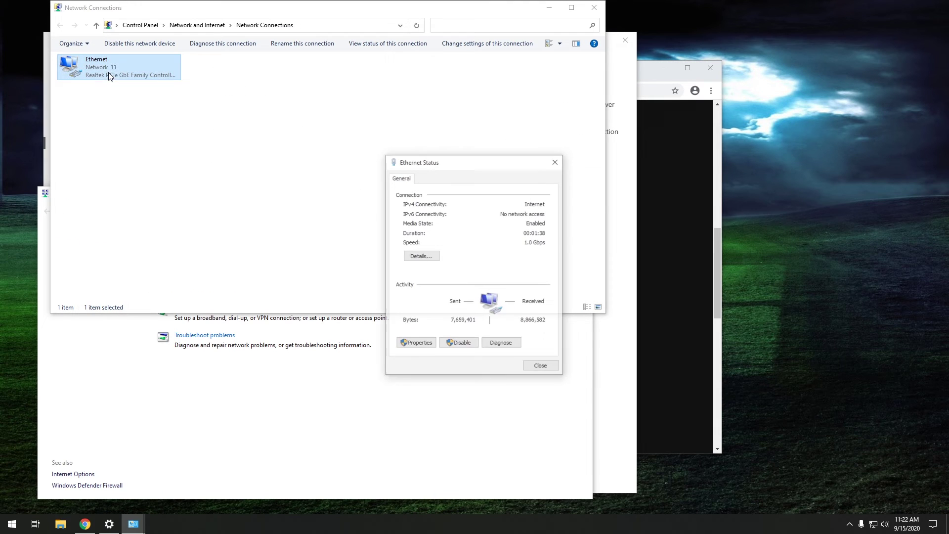
pyautogui.click(415, 256)
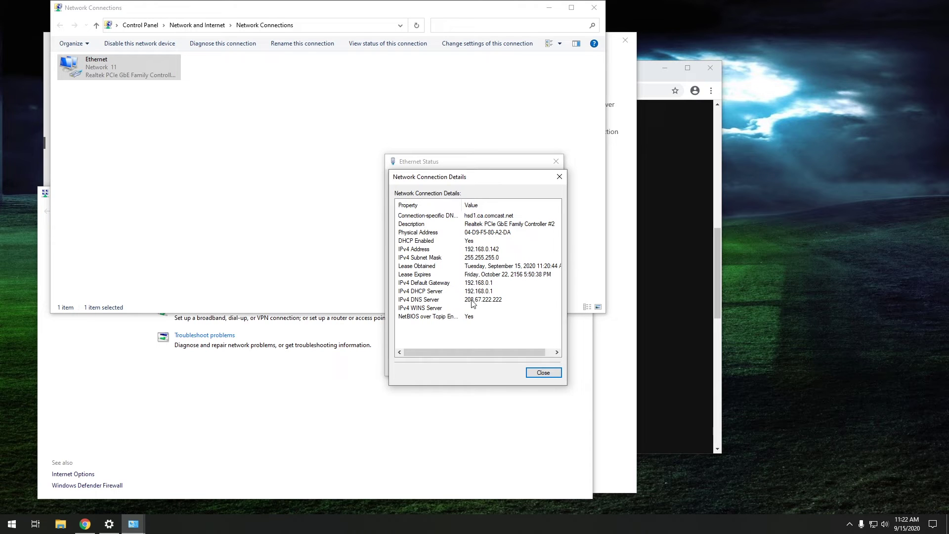
pyautogui.click(543, 372)
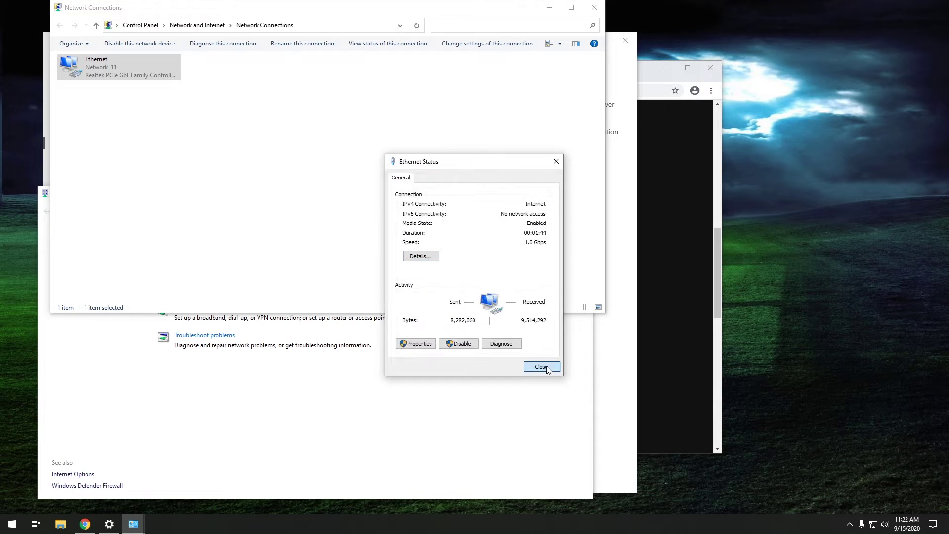
pyautogui.click(543, 367)
# Disable and re-enable Ethernet, then confirm its IPv4 DNS server is now 192.168.0.2
pyautogui.rightClick(142, 68)
pyautogui.click(161, 78)
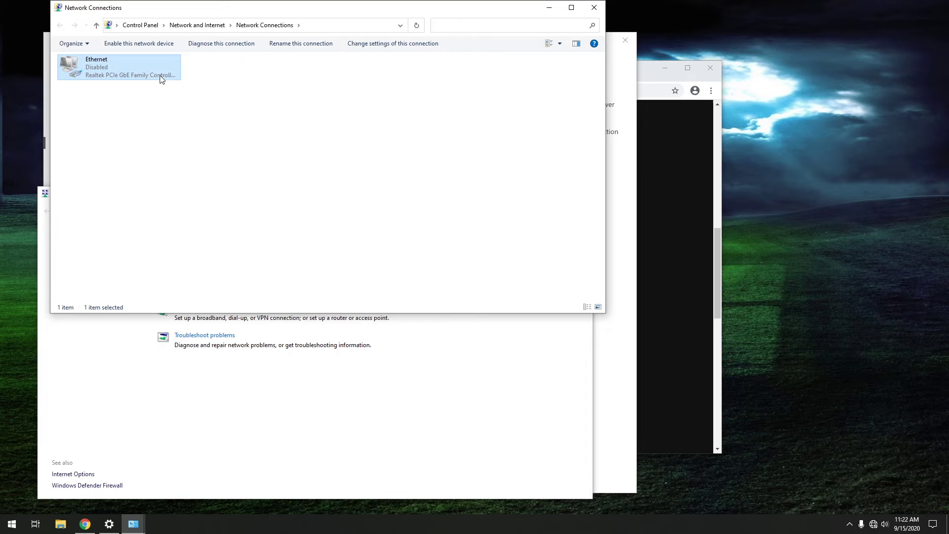
pyautogui.doubleClick(96, 70)
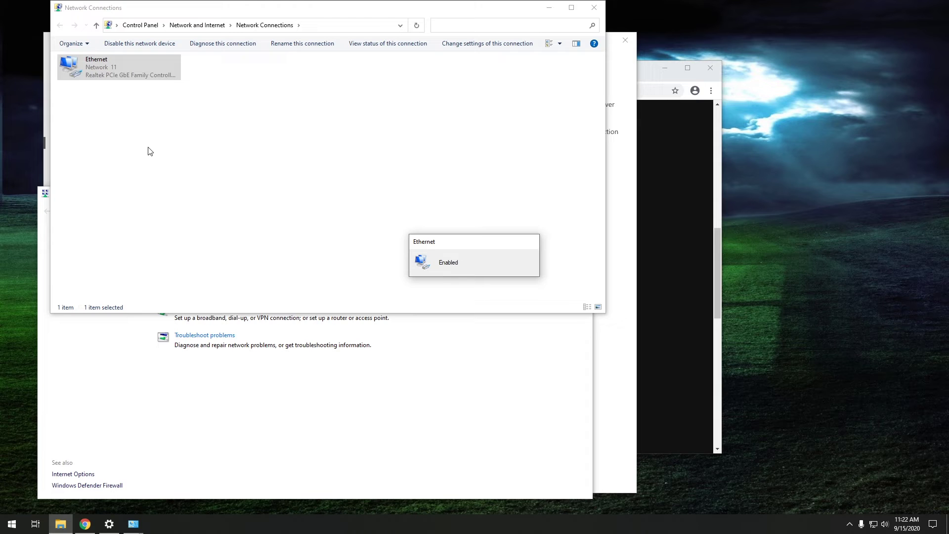
pyautogui.doubleClick(103, 69)
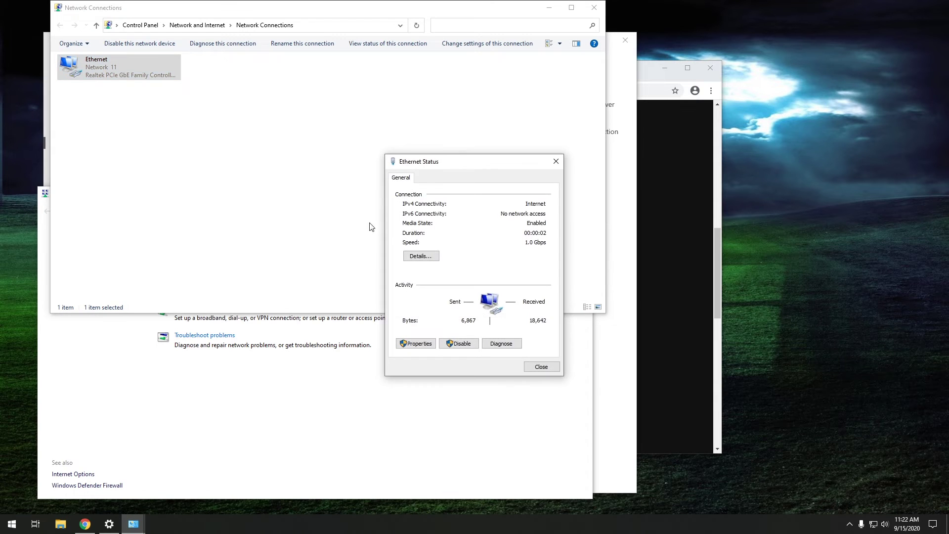
pyautogui.click(419, 255)
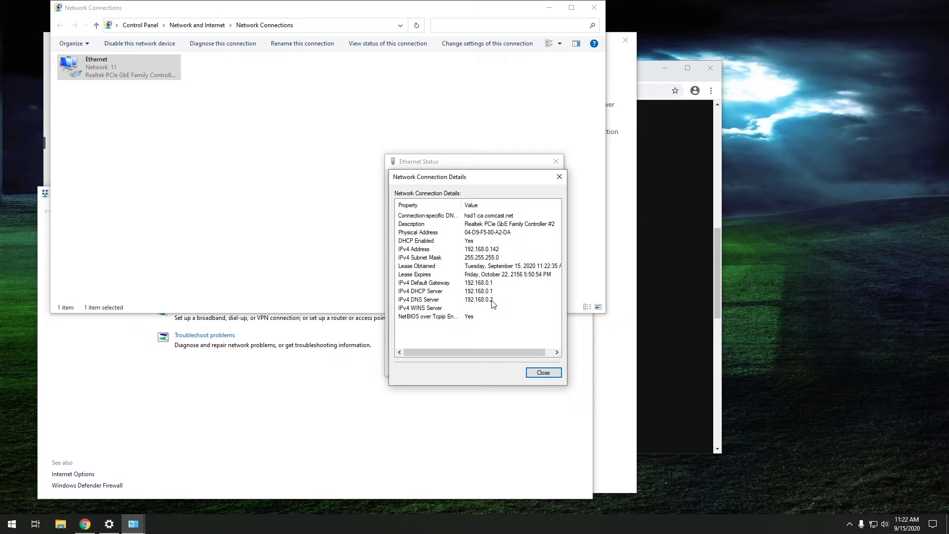
pyautogui.click(543, 372)
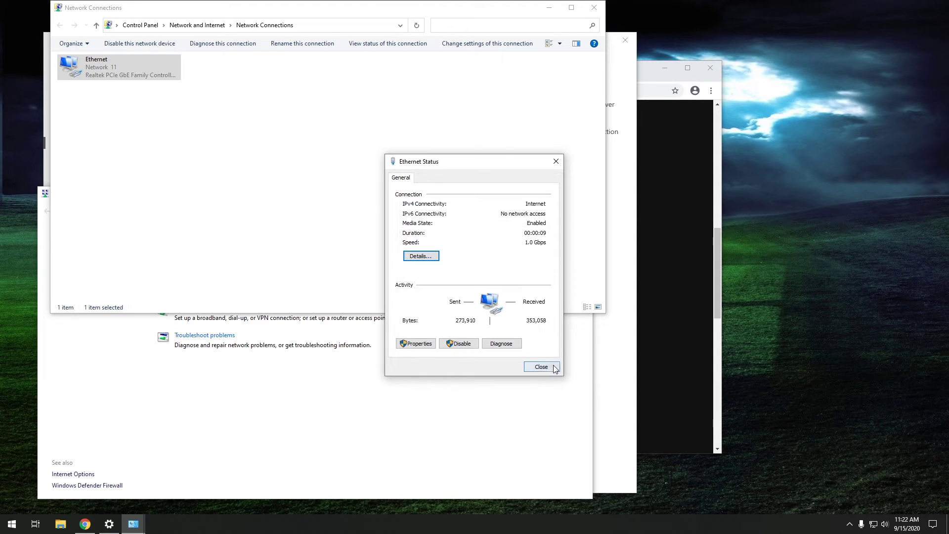
pyautogui.click(541, 366)
# Close the Network Connections, Network and Sharing Center and Settings windows
pyautogui.click(594, 8)
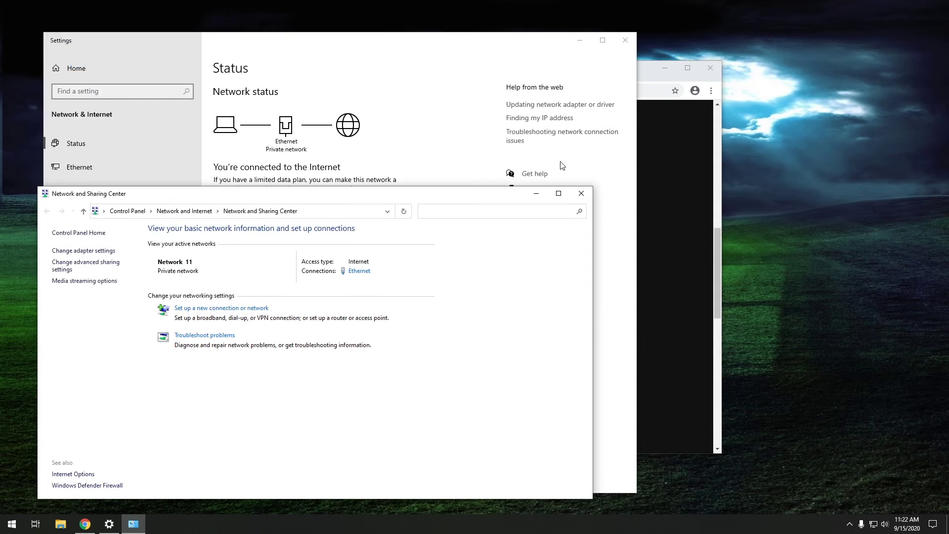
pyautogui.click(580, 192)
pyautogui.click(625, 39)
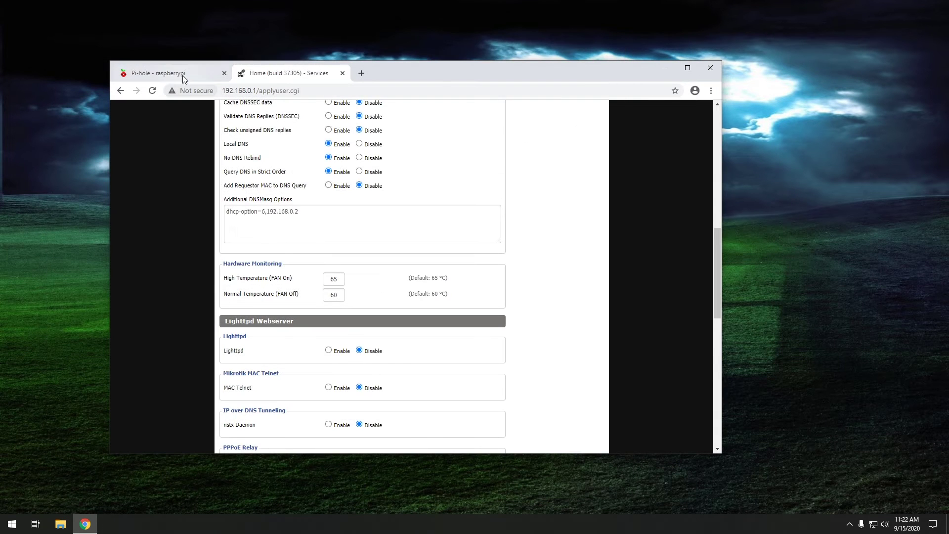
# Search Google for 'internet speed test' in a new tab and open Speedtest by Ookla
pyautogui.click(182, 75)
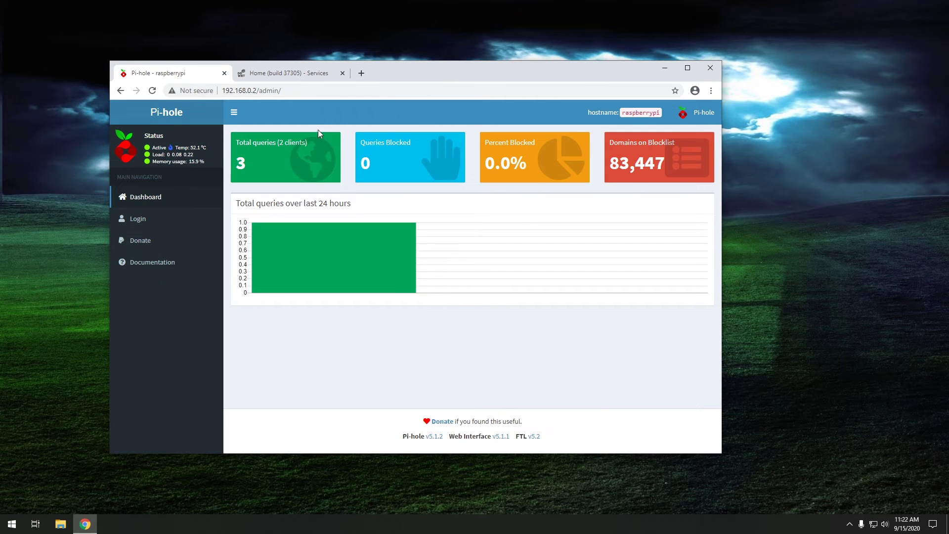
pyautogui.click(361, 74)
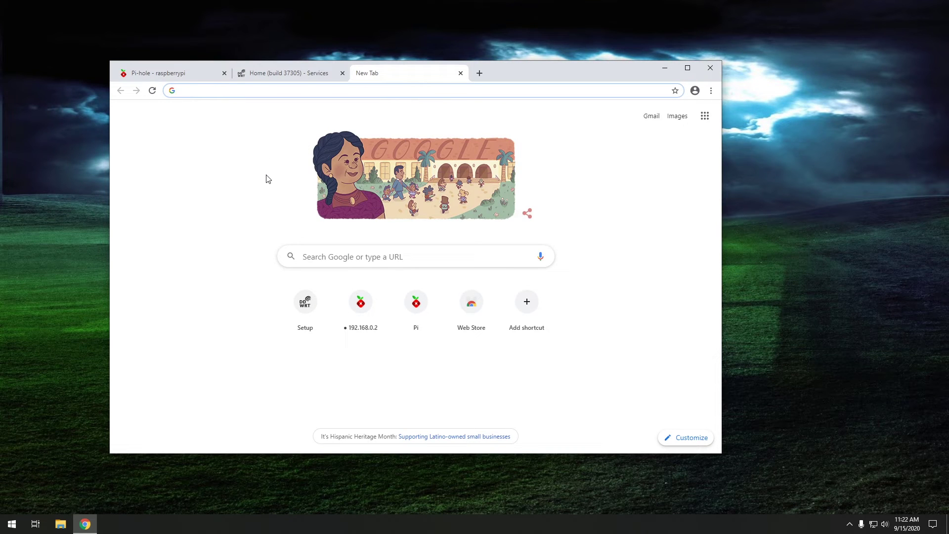
pyautogui.write('internet sp')
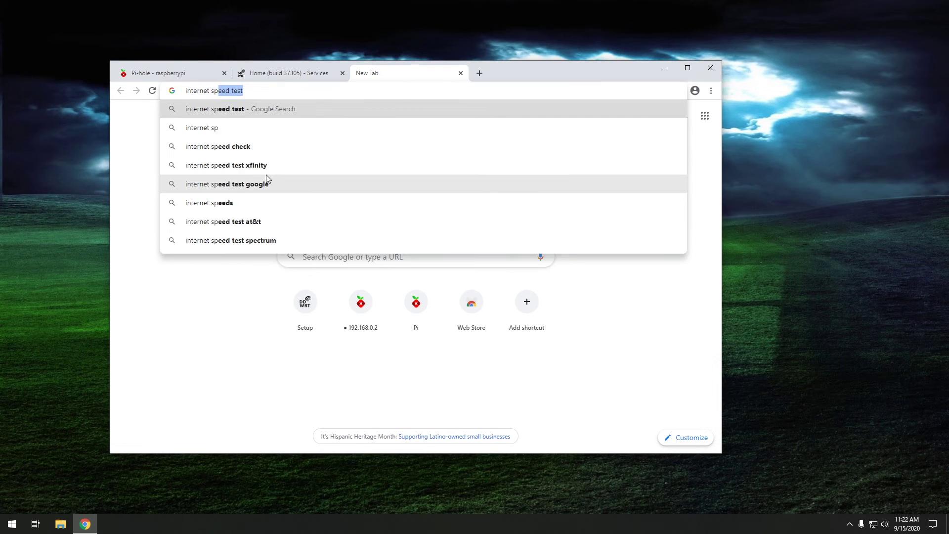
pyautogui.write('eed test')
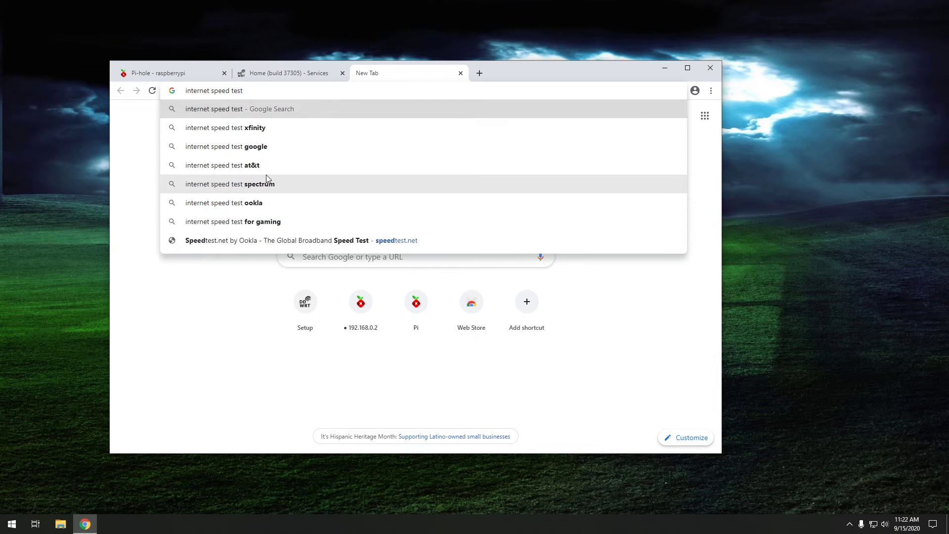
pyautogui.press('Return')
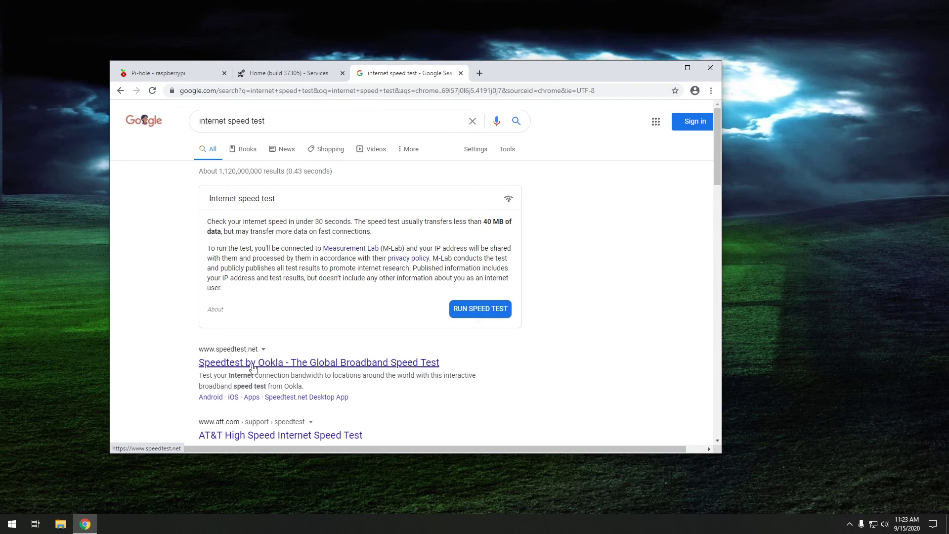
pyautogui.click(253, 365)
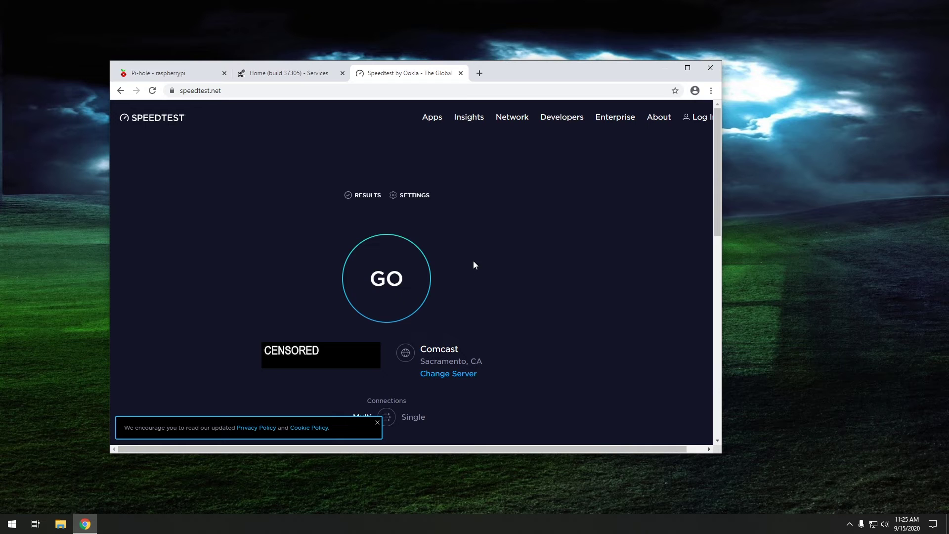
# Review the Pi-hole dashboard totals: 131 queries, 19 of them blocked
pyautogui.click(171, 75)
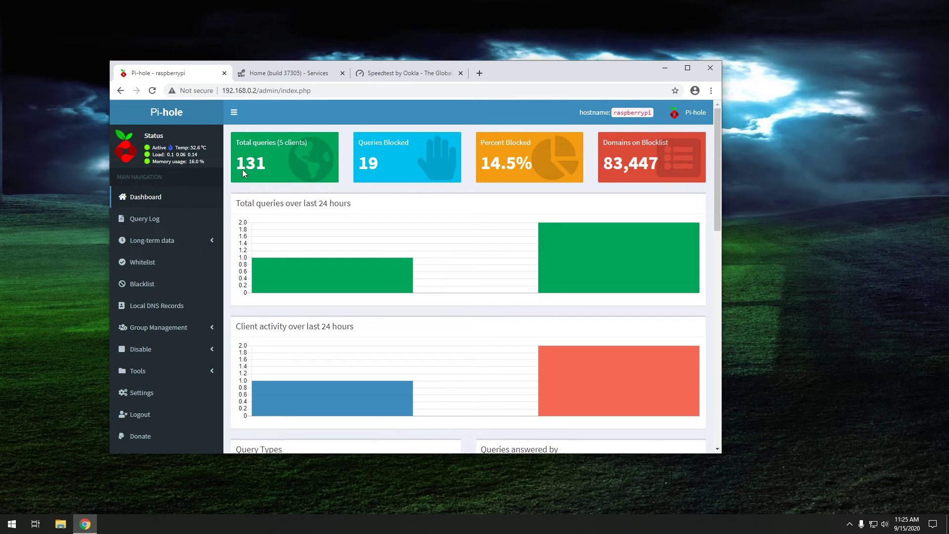
pyautogui.moveTo(242, 170)
pyautogui.moveTo(285, 150)
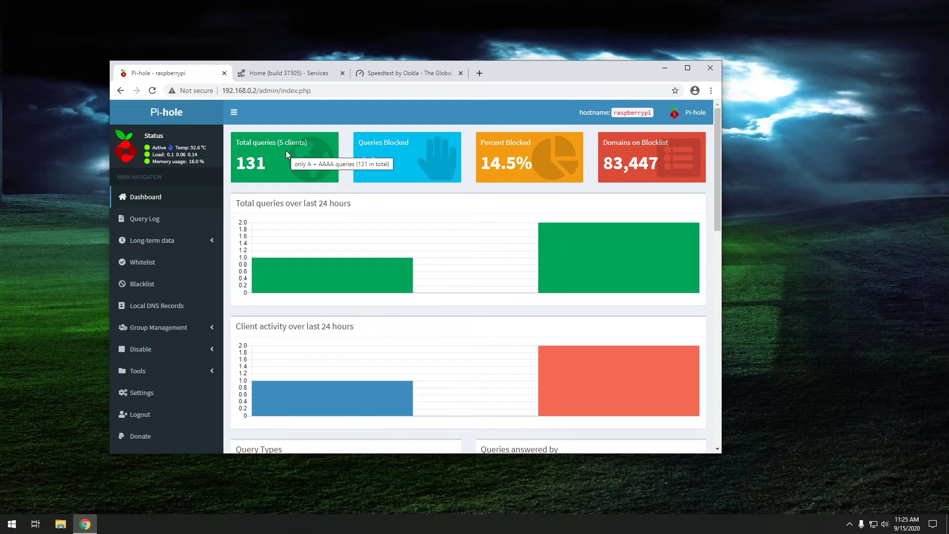
# Scroll through the Query Log's recent requests, including blocked domains, then move on to the Whitelist page
pyautogui.click(160, 221)
pyautogui.scroll(-3, 454, 268)
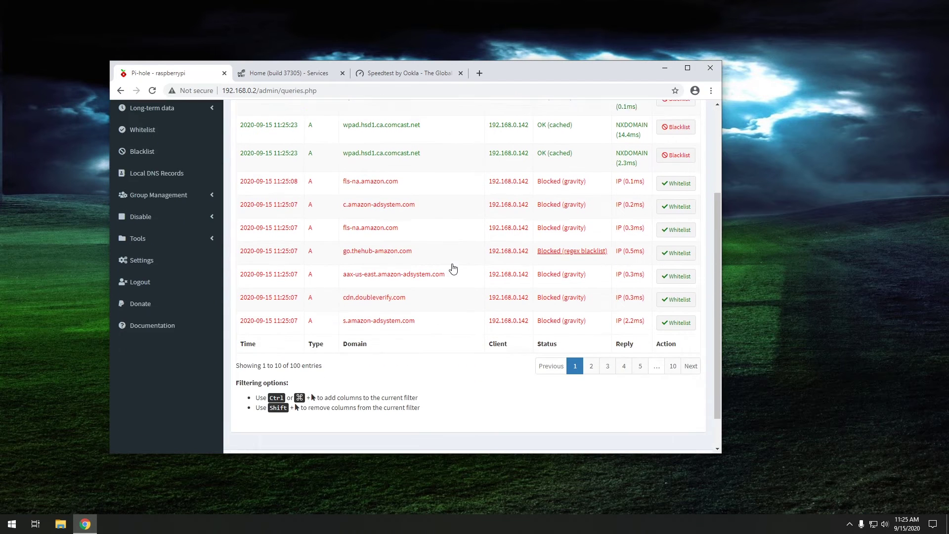
pyautogui.scroll(-1, 453, 269)
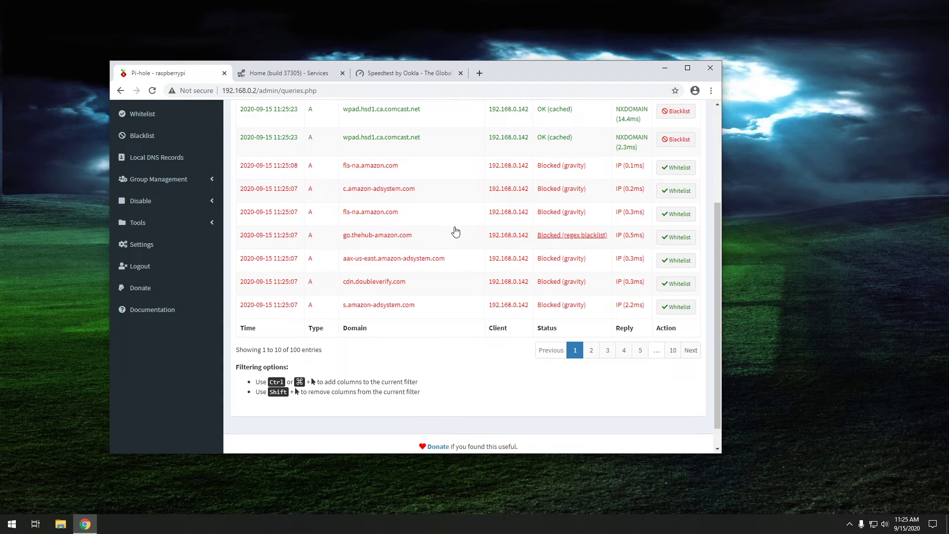
pyautogui.scroll(4, 455, 233)
pyautogui.scroll(-3, 456, 234)
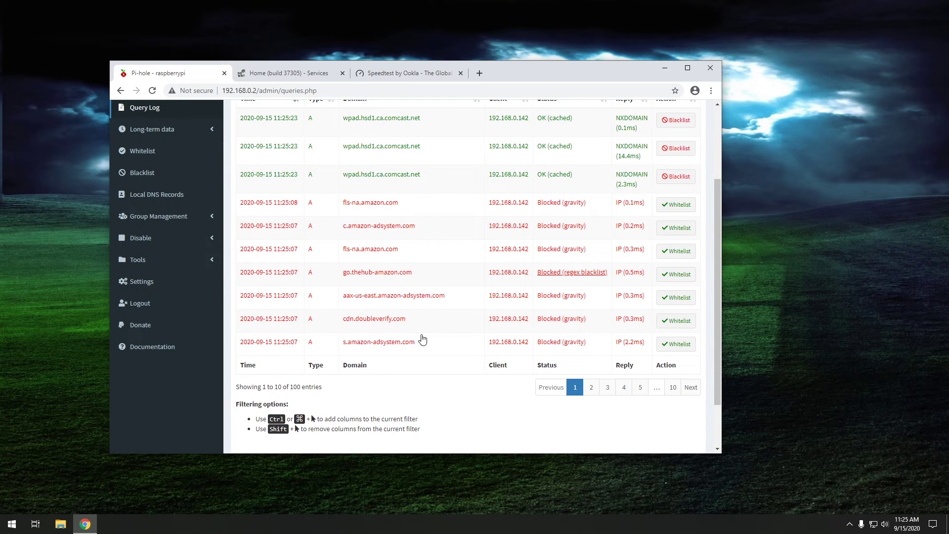
pyautogui.scroll(3, 447, 311)
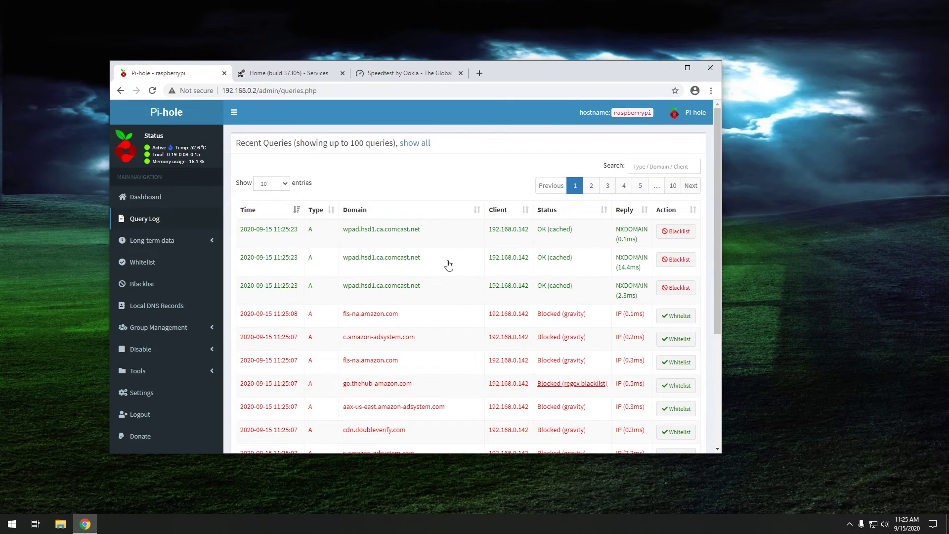
pyautogui.click(171, 267)
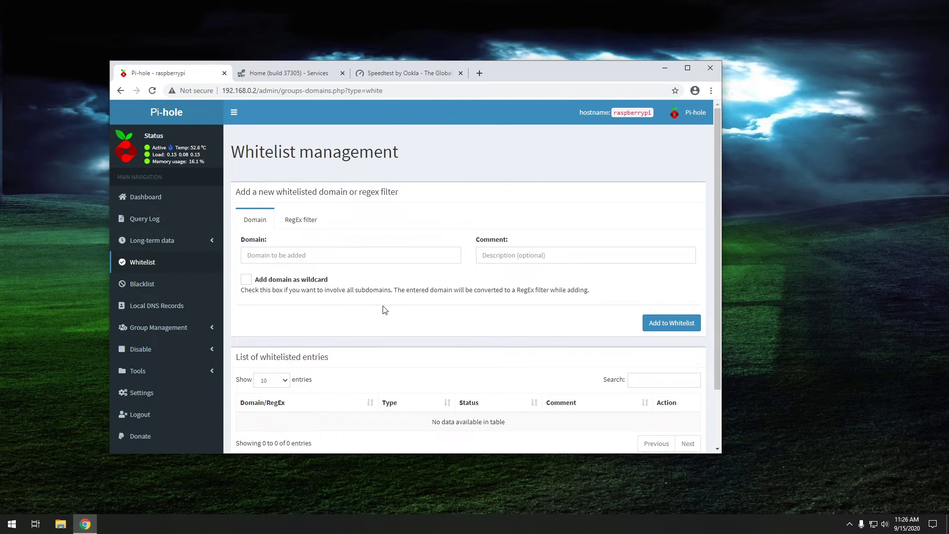
# Look over the empty whitelist, then view the Blacklist page, which also has no entries
pyautogui.scroll(-3, 385, 310)
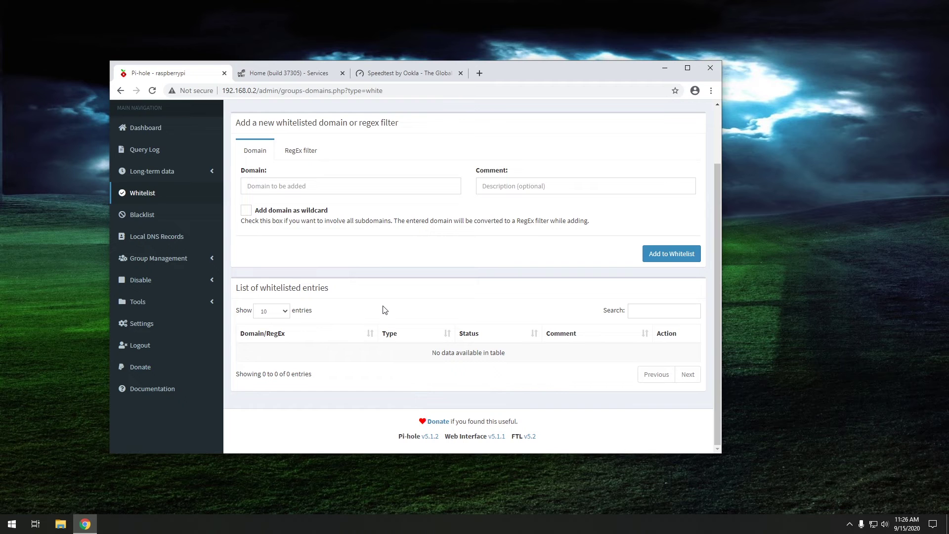
pyautogui.click(169, 213)
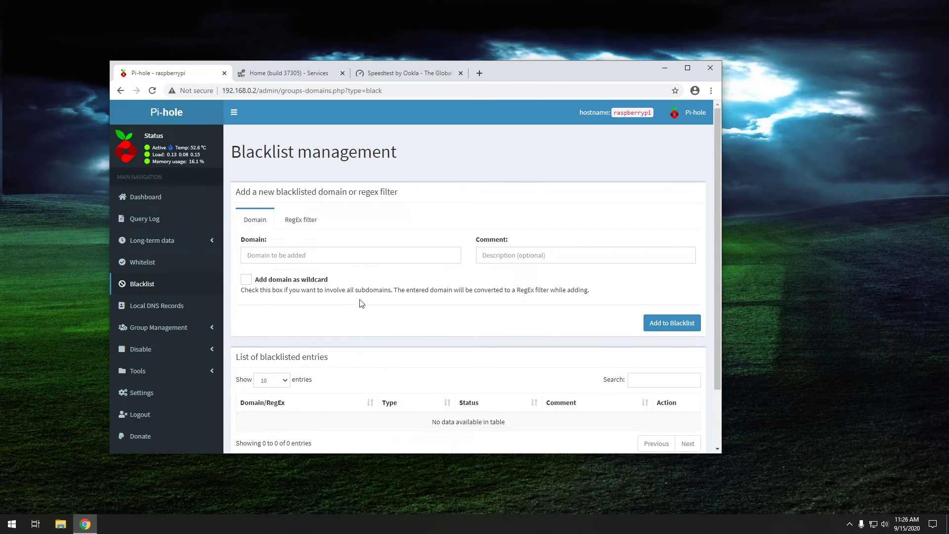
pyautogui.scroll(-3, 366, 304)
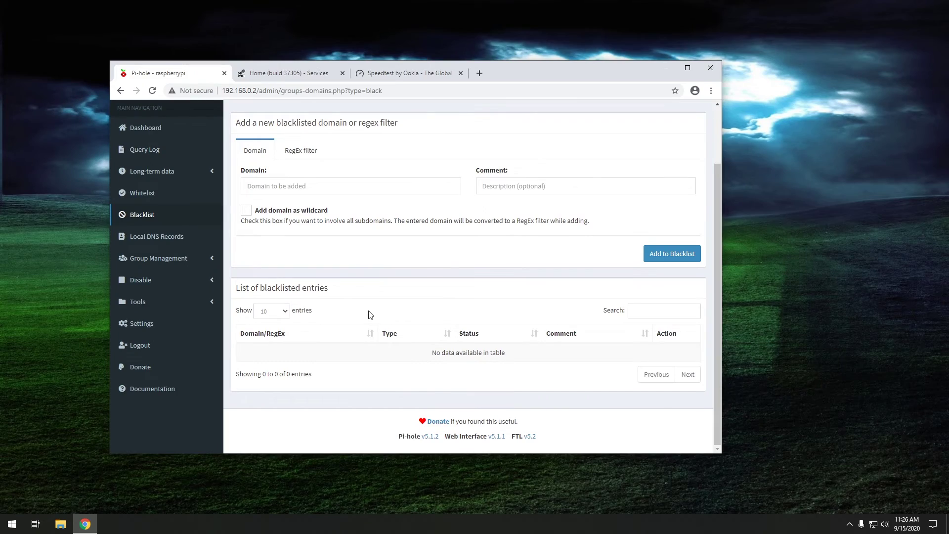